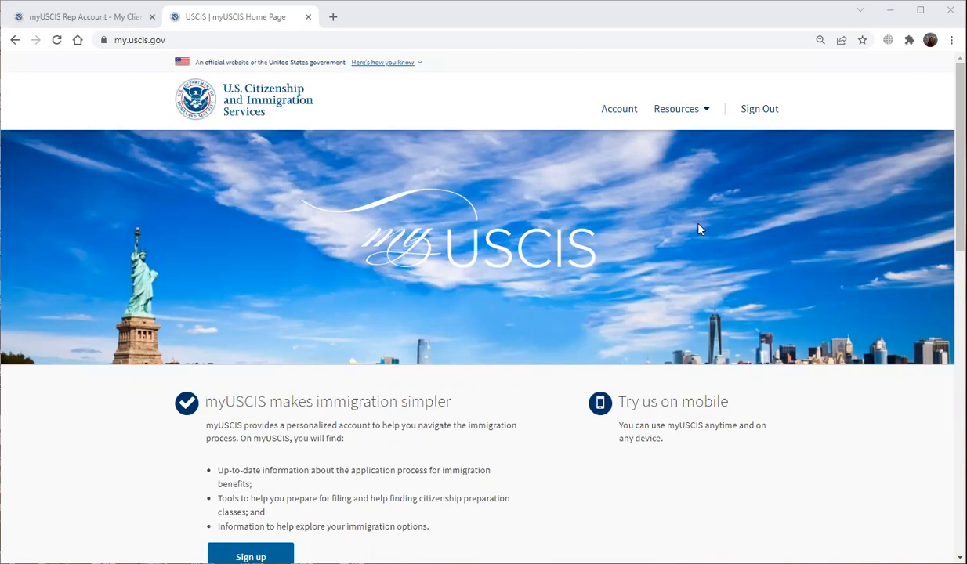
Return to the empty My Clients list and choose 'Add a client to my account'.
scroll(619, 254, down, 1)
scroll(619, 255, up, 1)
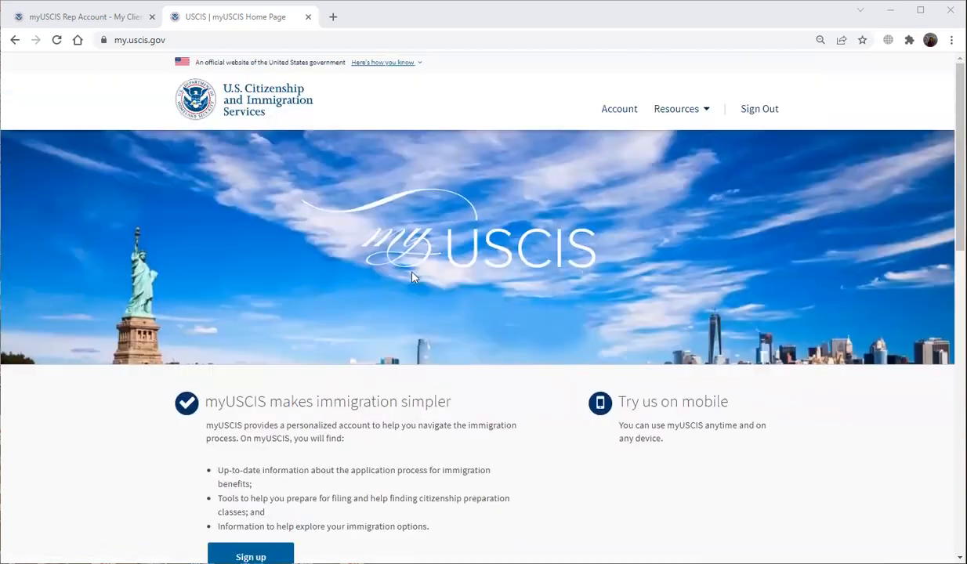
click(100, 20)
scroll(698, 346, up, 2)
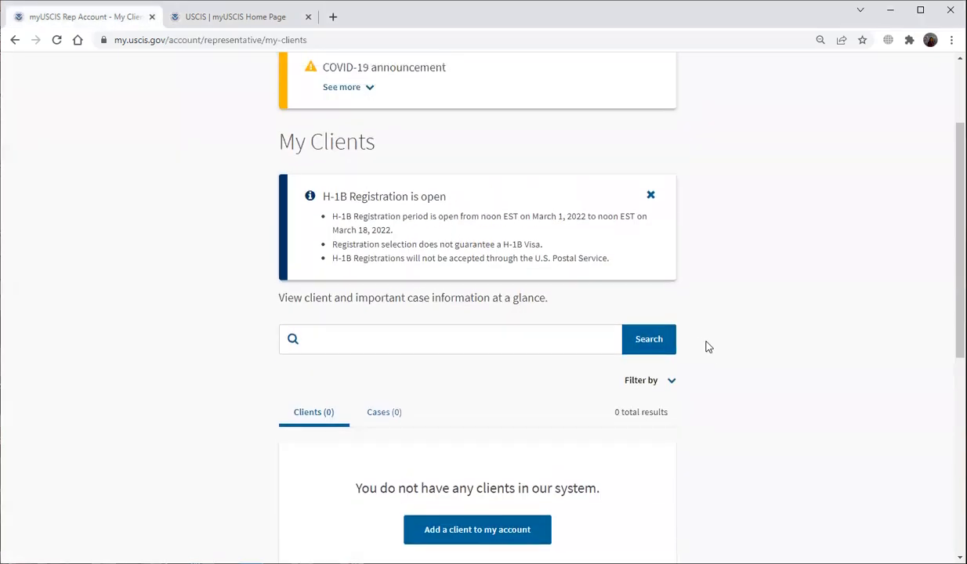
scroll(718, 352, up, 2)
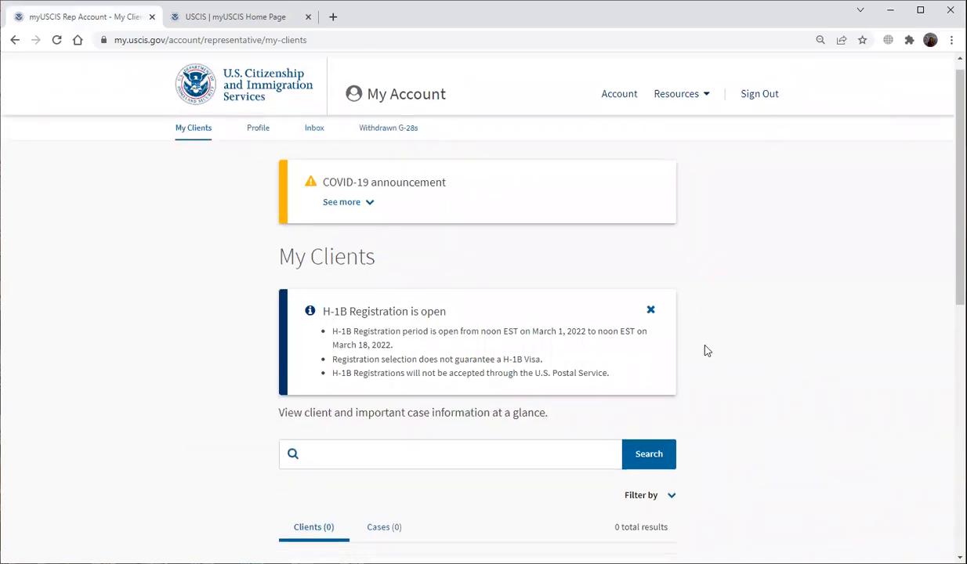
scroll(703, 349, down, 2)
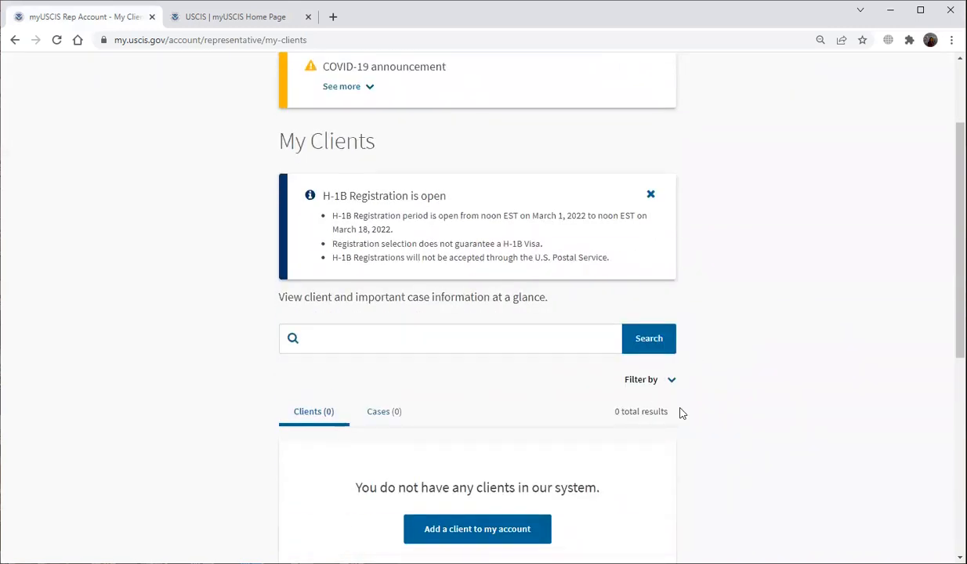
scroll(693, 452, down, 2)
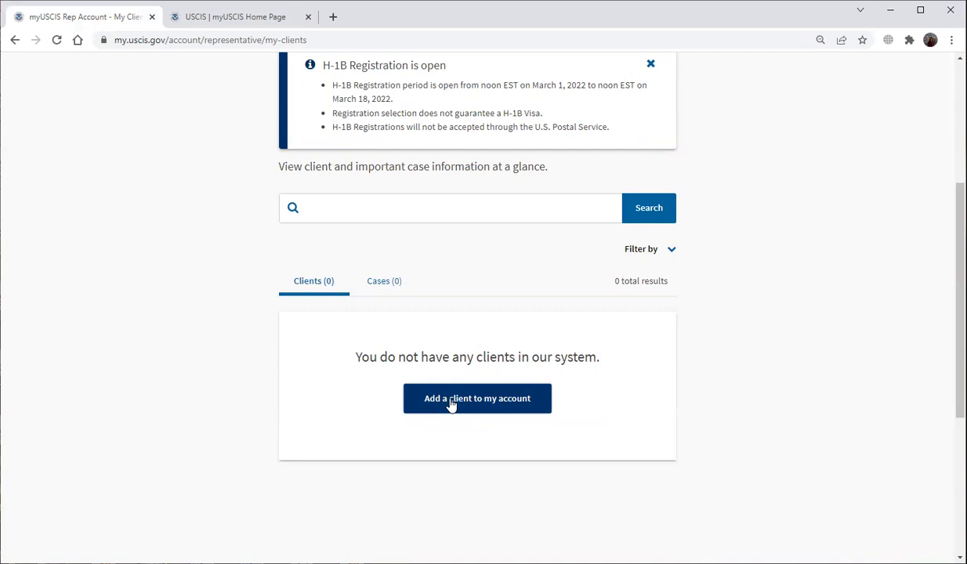
click(451, 401)
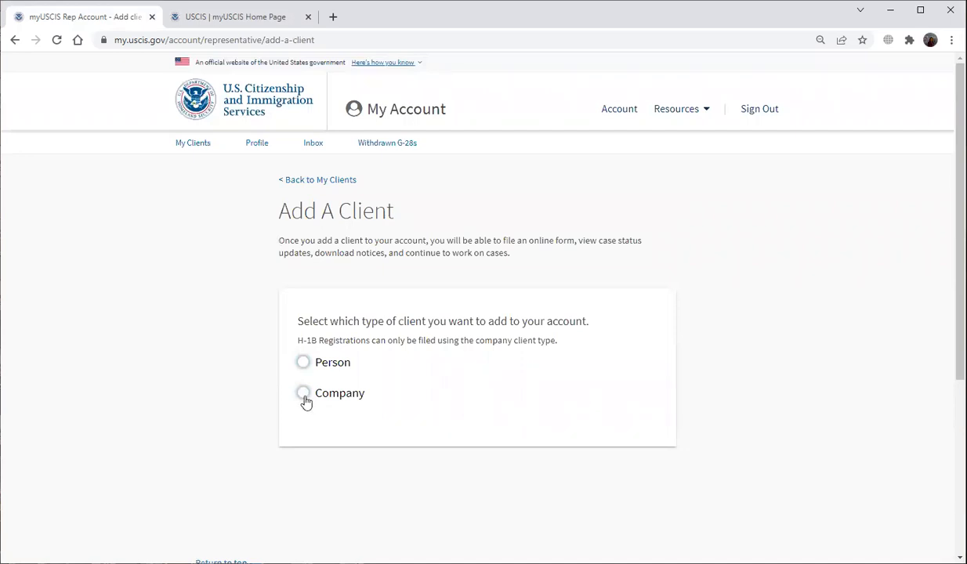
Add a Company client named 'Sample Company' with Doing Business As 'Sample'.
click(304, 393)
scroll(433, 437, down, 1)
click(410, 421)
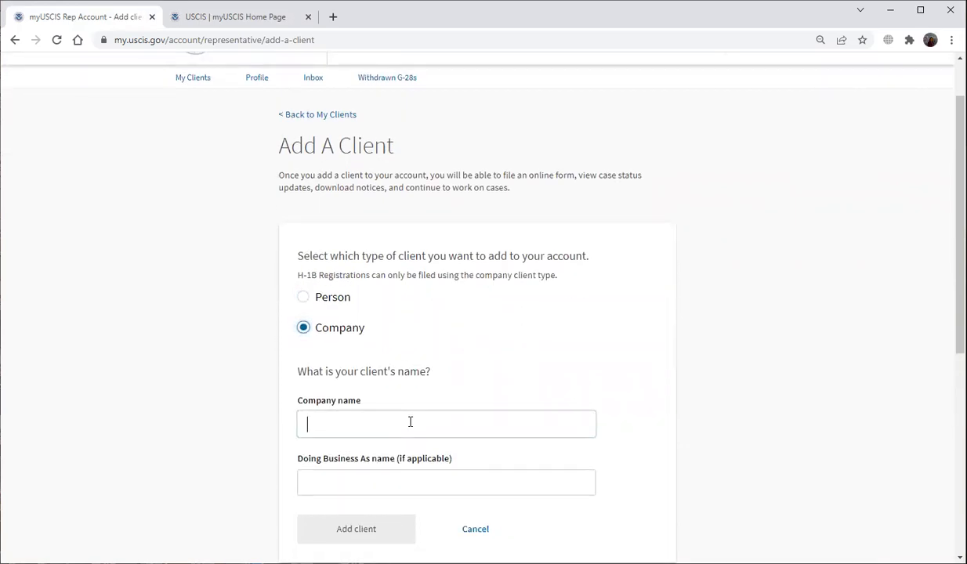
text(Sample)
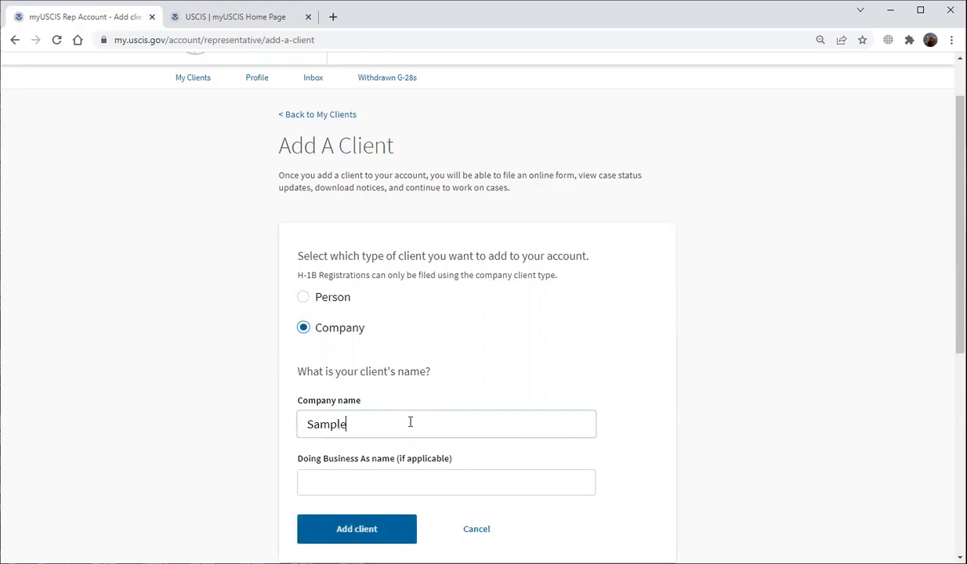
text( Company)
scroll(410, 421, down, 1)
click(401, 419)
text(Sample)
scroll(400, 427, down, 1)
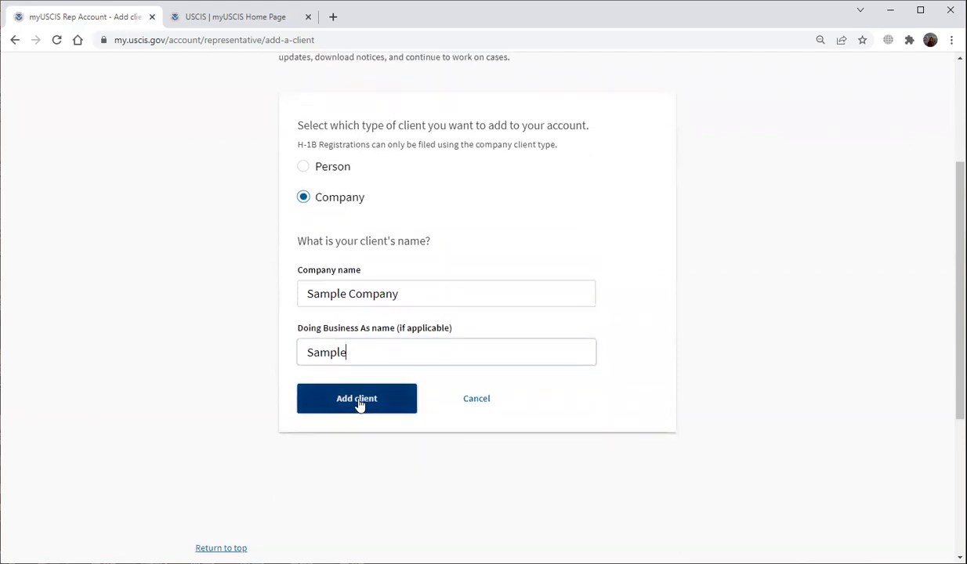
click(358, 404)
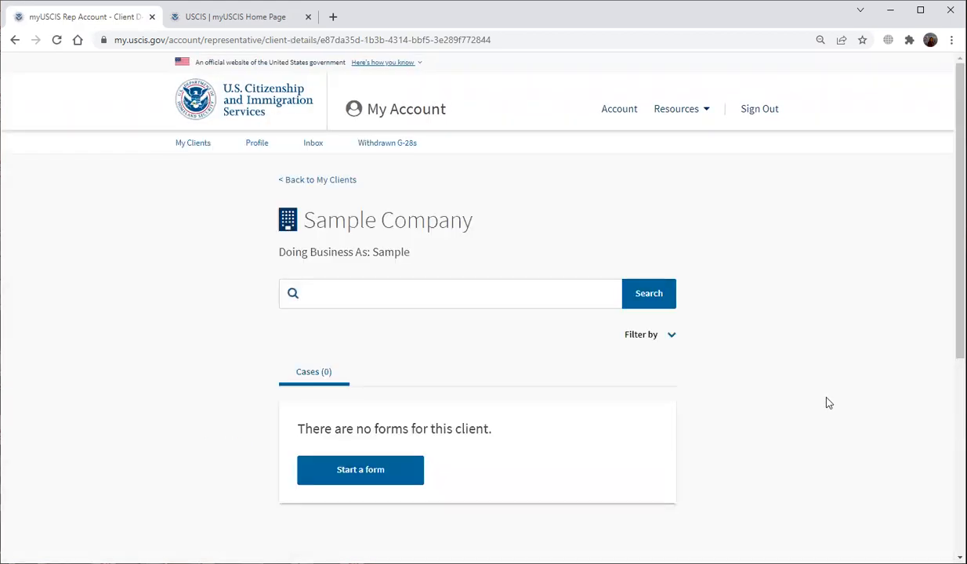
Start an 'H-1BR, H-1B Registration' form for Sample Company.
scroll(812, 403, down, 2)
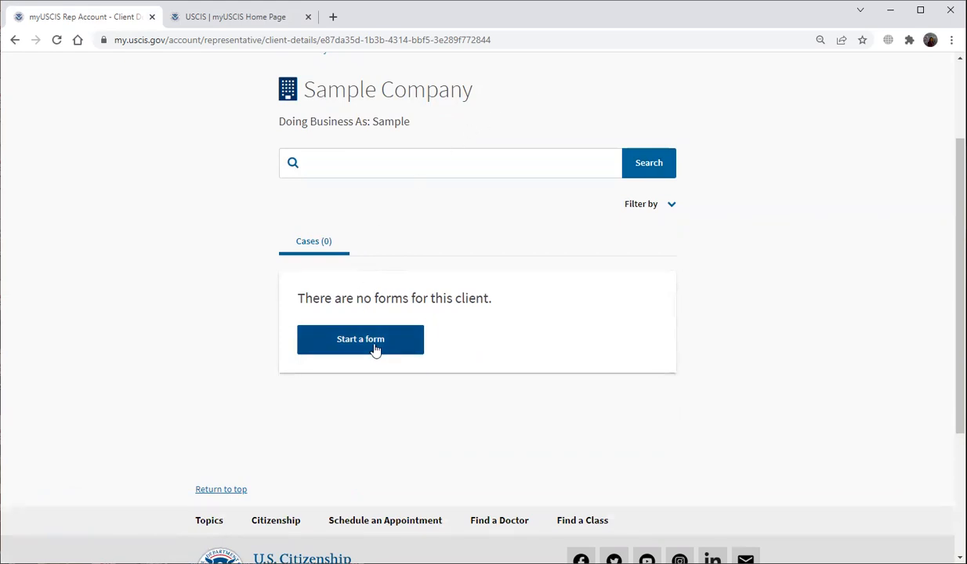
click(348, 347)
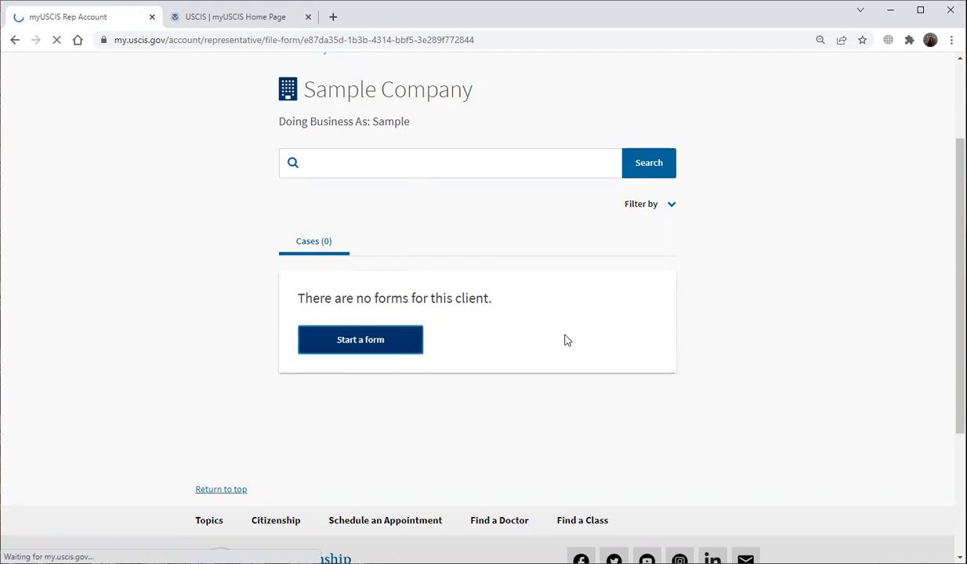
scroll(520, 341, down, 3)
click(493, 392)
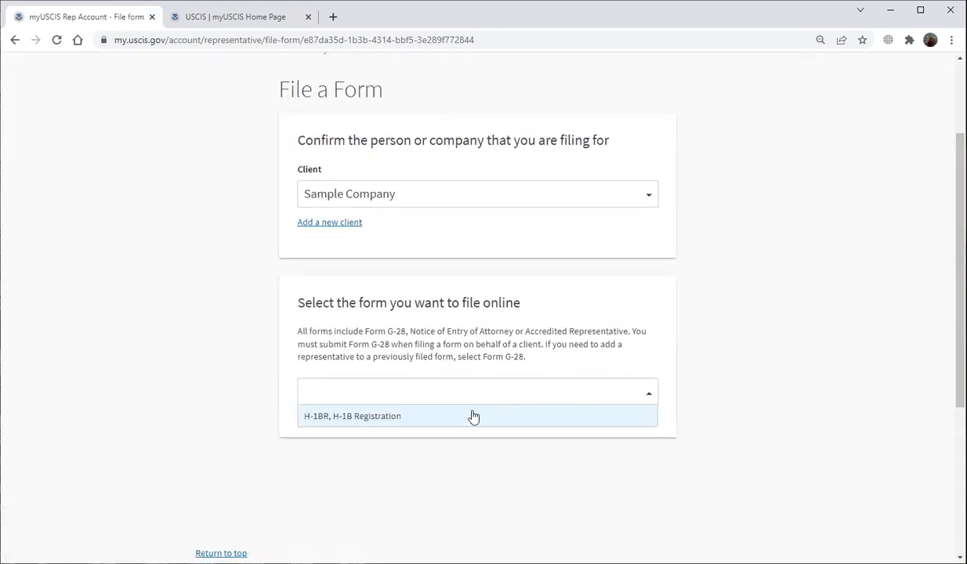
click(470, 416)
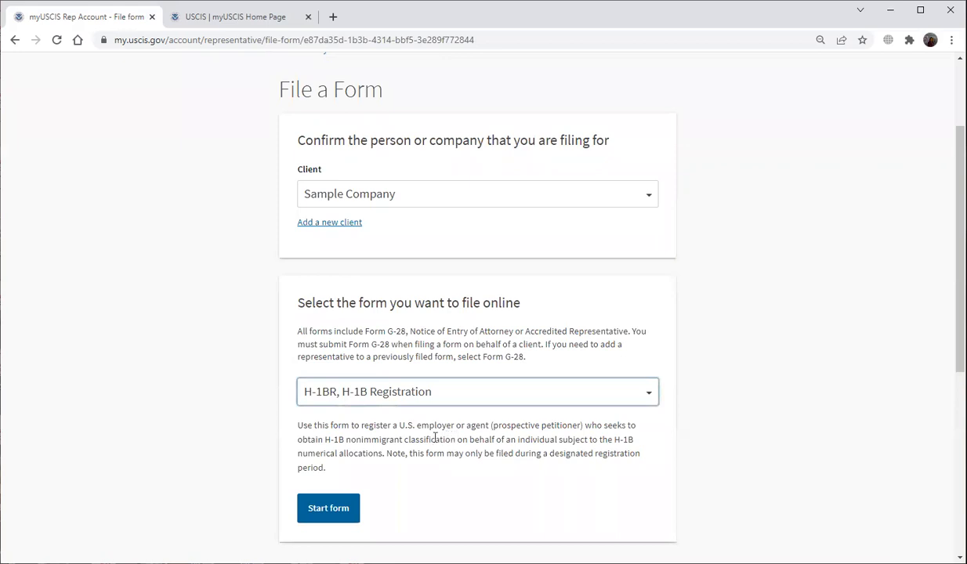
scroll(435, 439, down, 2)
click(333, 380)
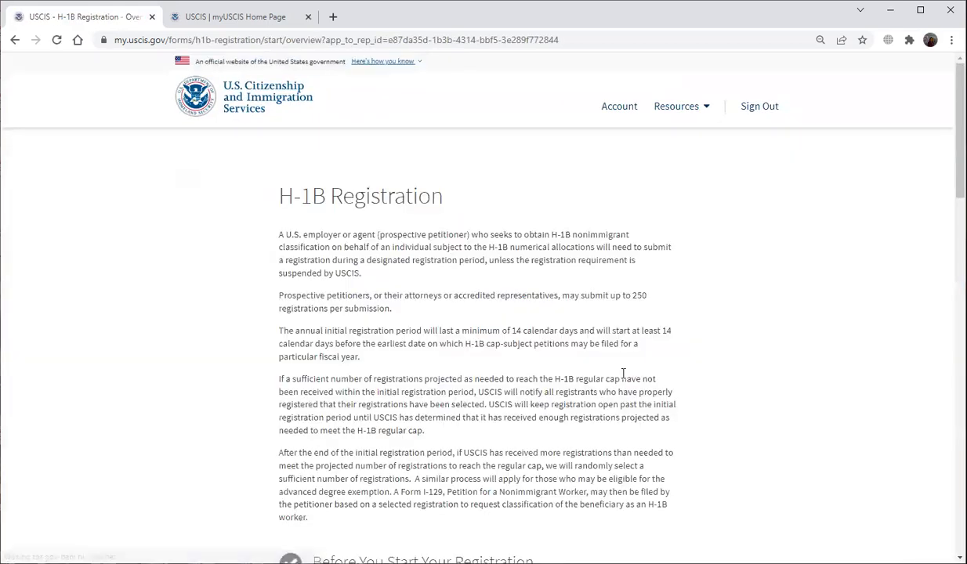
Move past the registration overview and begin the registration questions.
scroll(623, 374, down, 15)
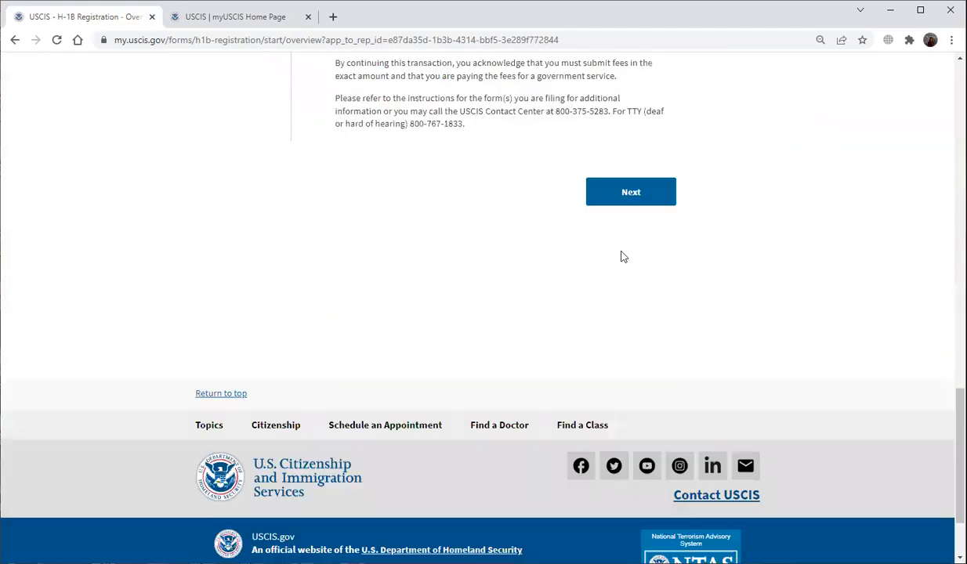
click(601, 200)
scroll(654, 366, down, 6)
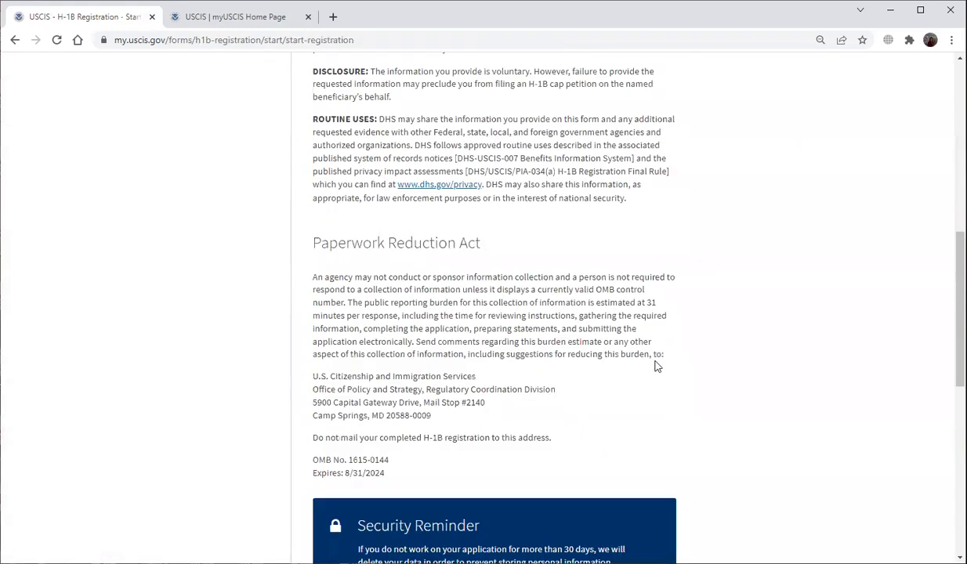
scroll(655, 367, down, 3)
click(637, 435)
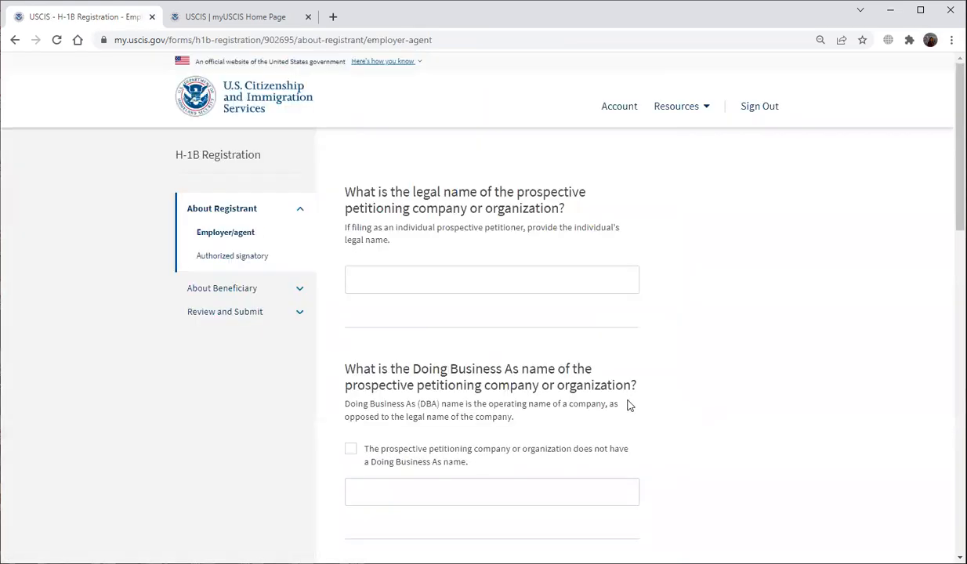
Enter employer name 'Sample Company', DBA 'Sample', and the employer identification number.
click(417, 274)
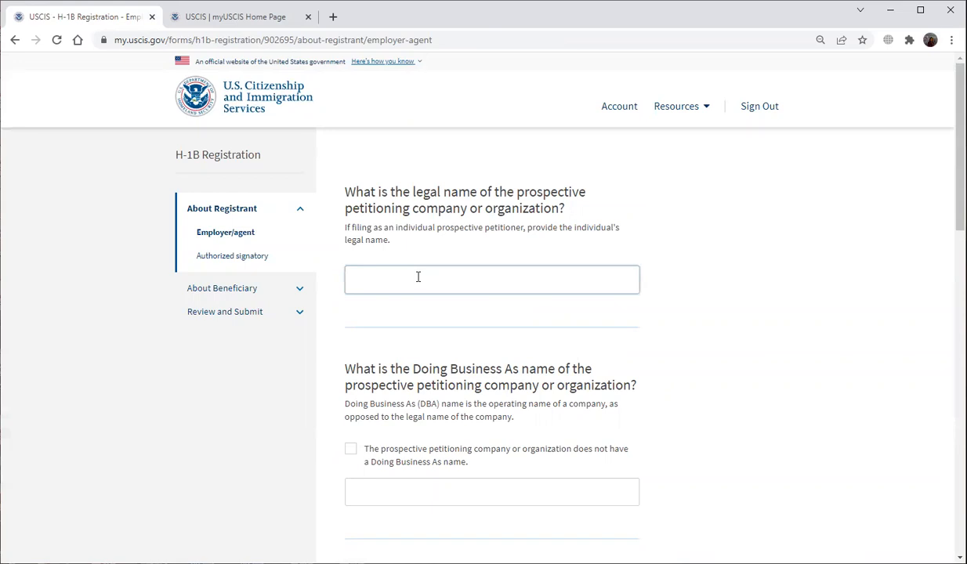
text(Sample Company)
scroll(439, 309, down, 2)
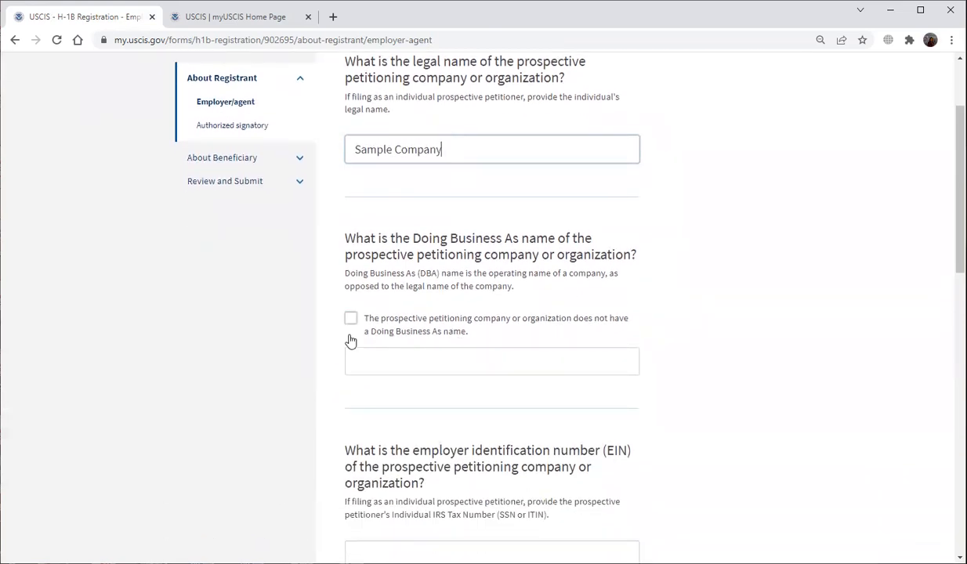
click(350, 324)
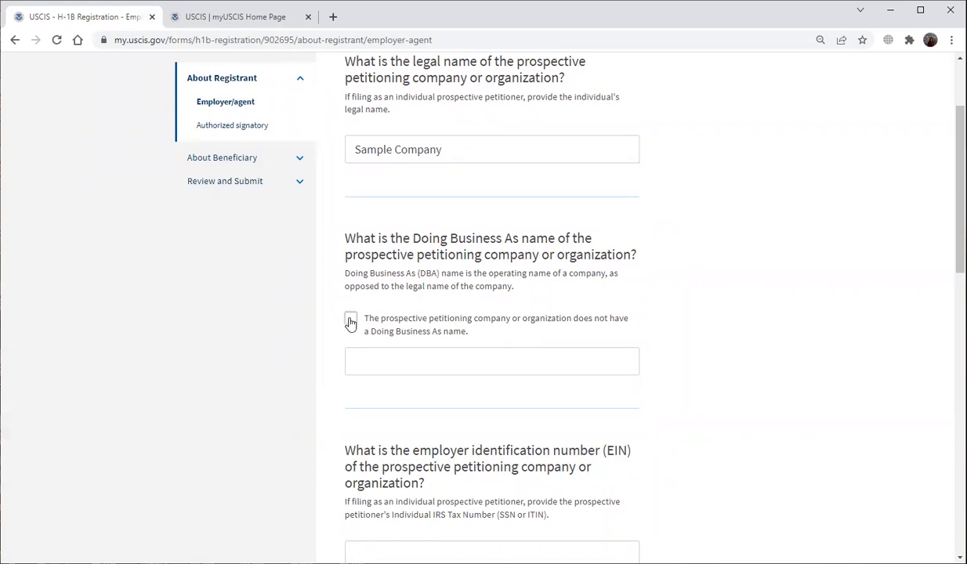
click(350, 321)
click(367, 360)
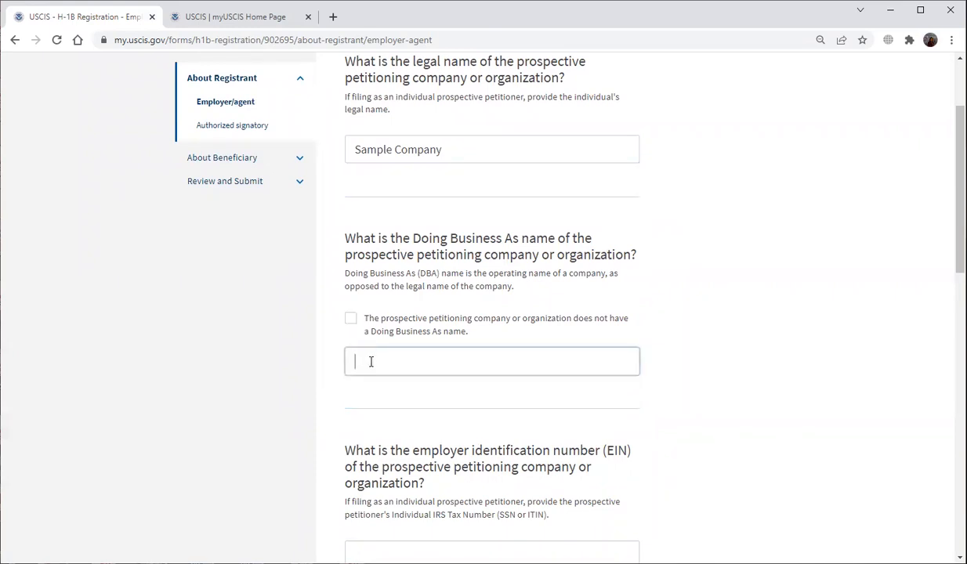
text(Sample)
scroll(338, 393, down, 3)
click(394, 359)
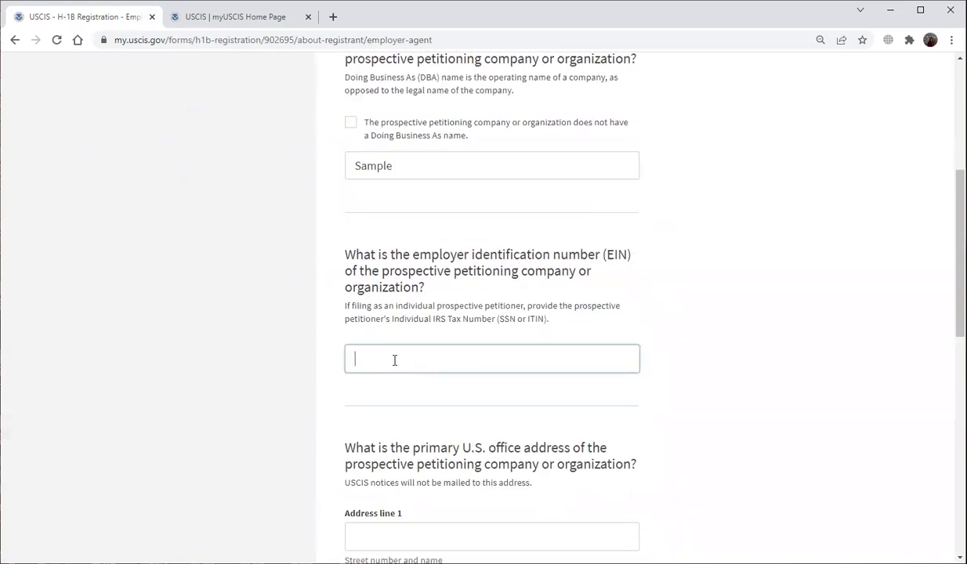
text(123456)
scroll(508, 382, down, 3)
Fill in the office street address and city, state NEW YORK, ZIP 10004, and continue.
click(439, 348)
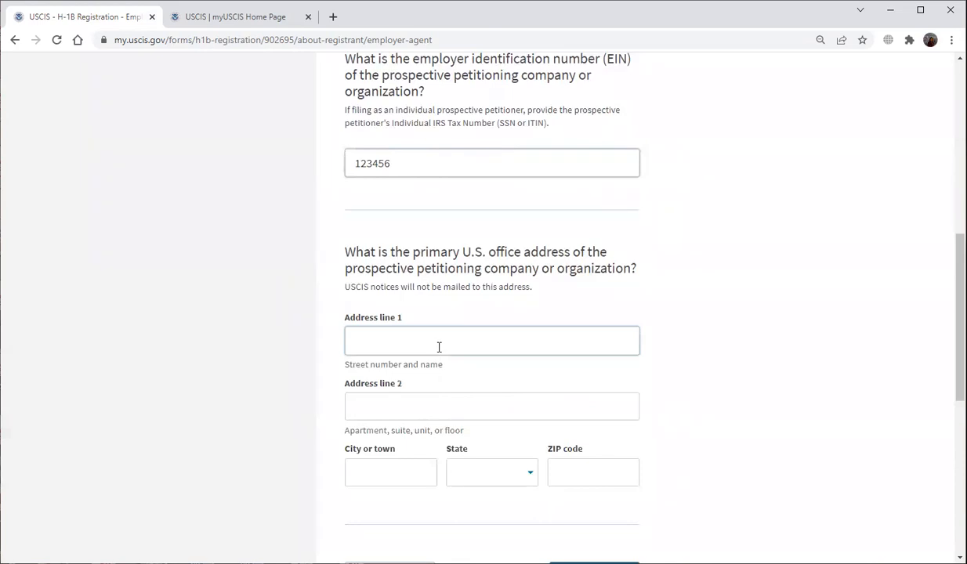
text(Main Street)
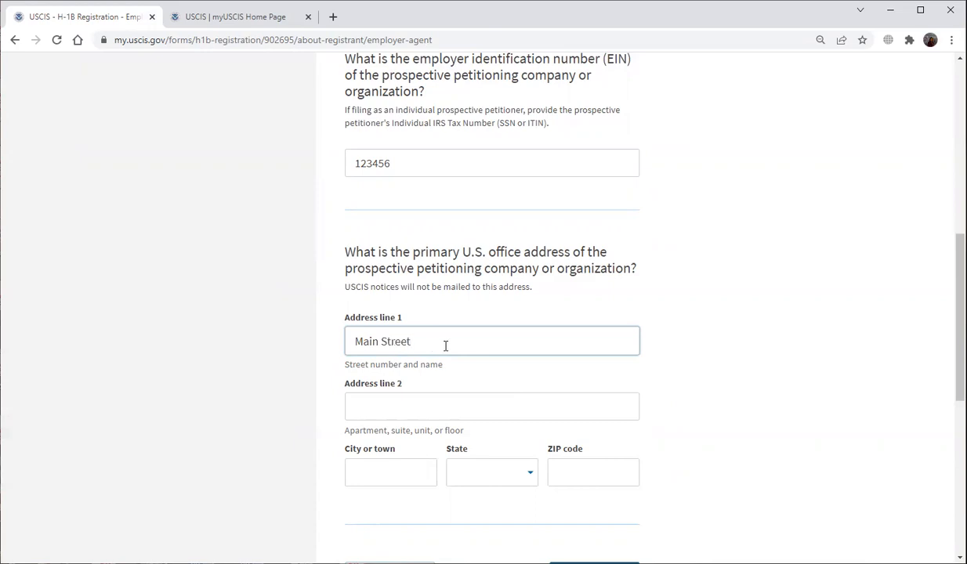
click(452, 397)
text(No. 1)
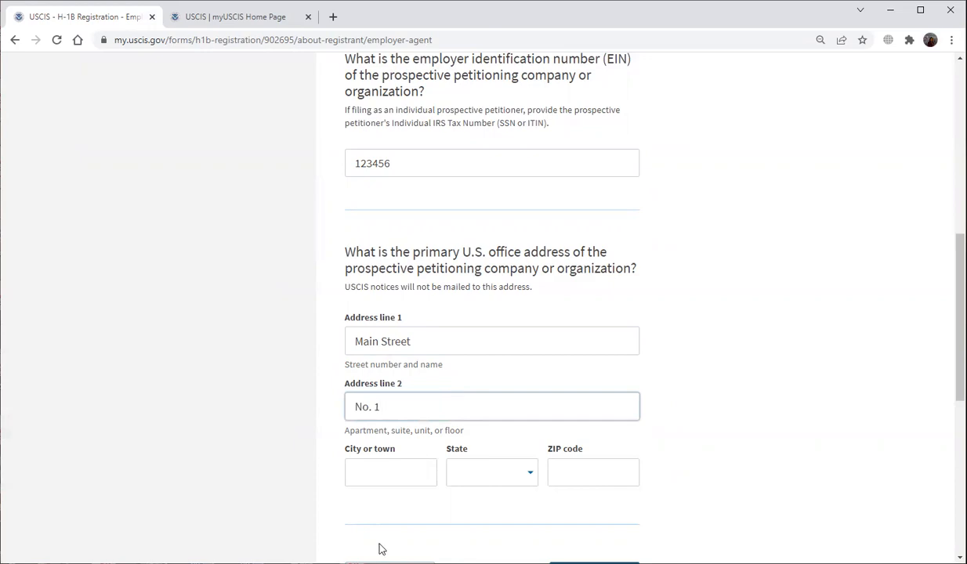
click(373, 472)
text(New York)
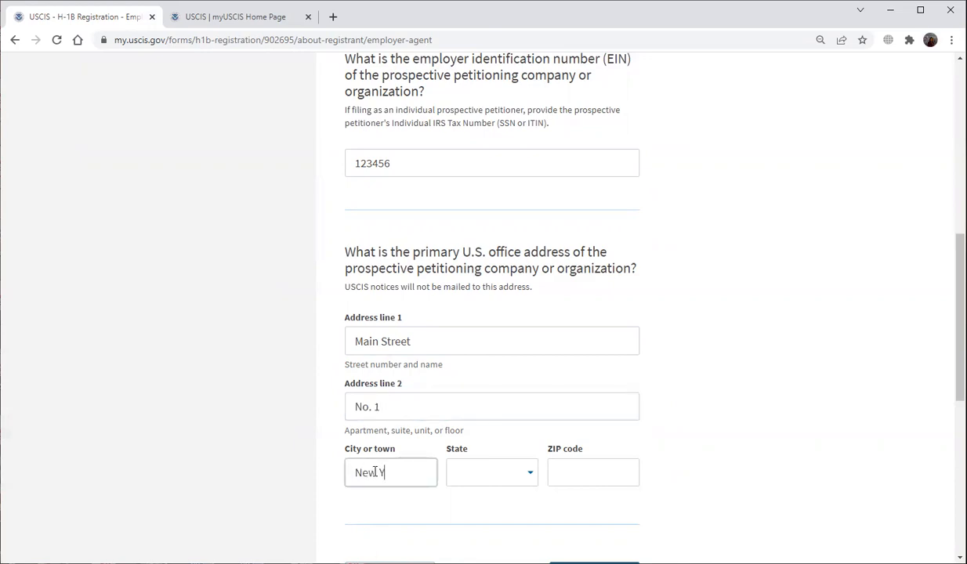
click(500, 483)
scroll(507, 487, down, 5)
scroll(506, 487, down, 5)
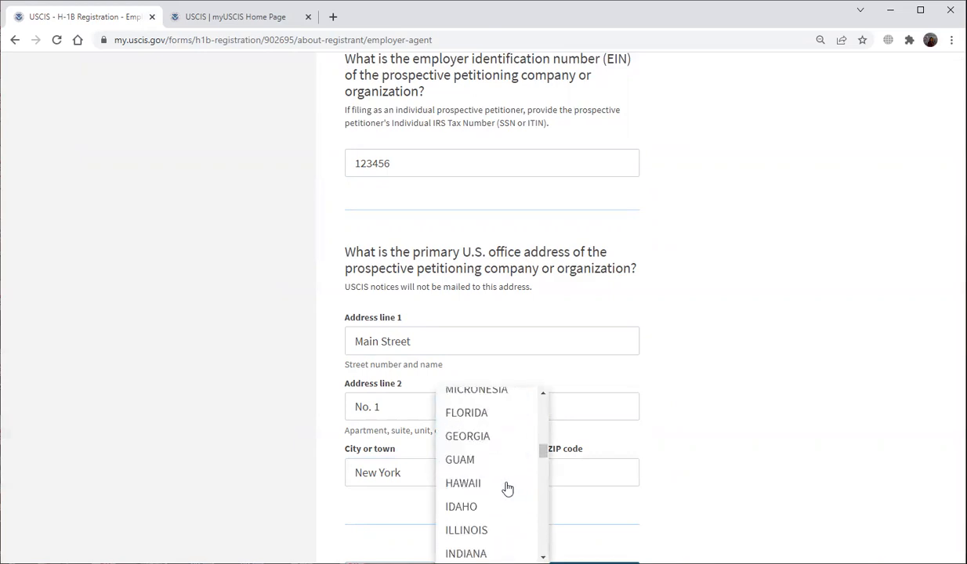
scroll(507, 487, down, 4)
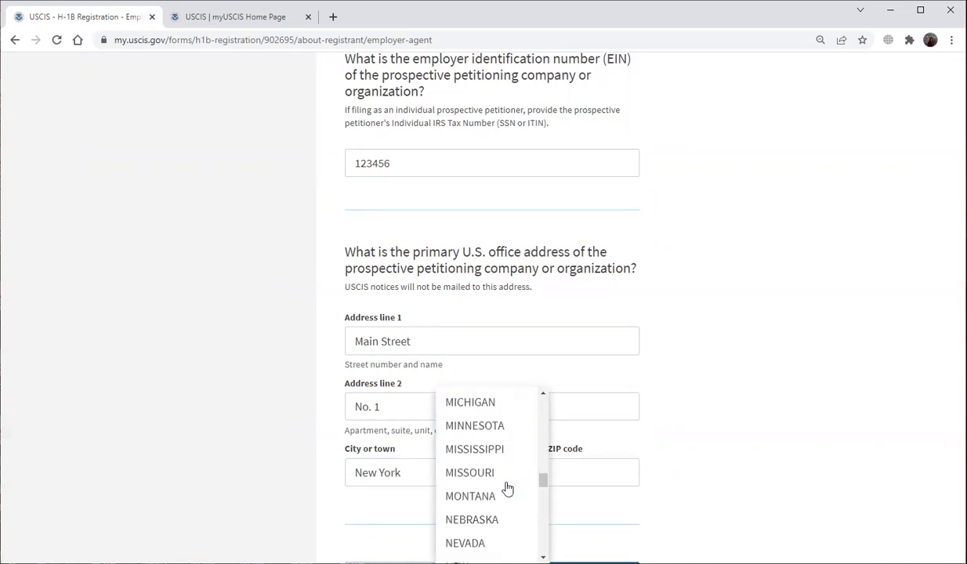
scroll(501, 505, down, 1)
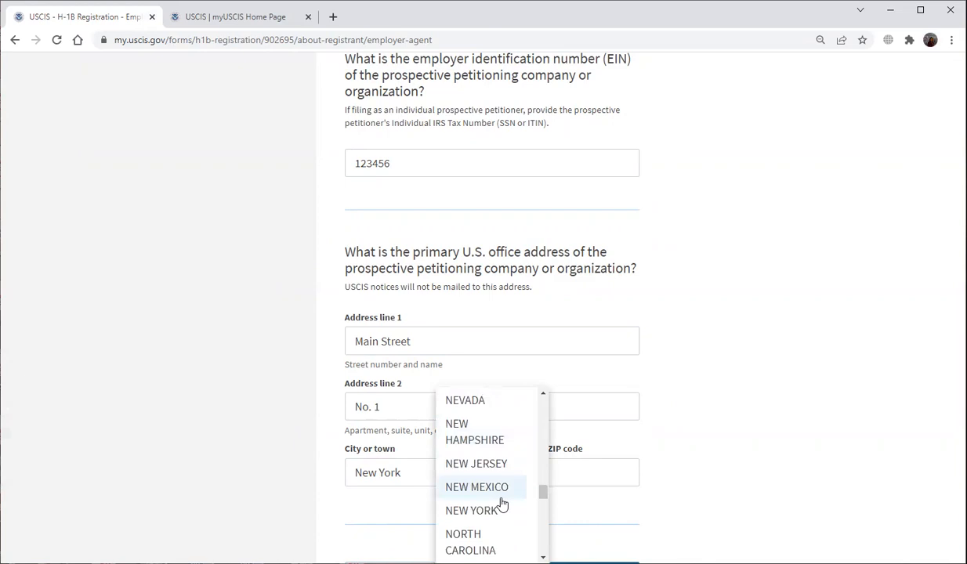
click(501, 512)
click(562, 471)
text(10004)
scroll(609, 474, down, 3)
click(608, 390)
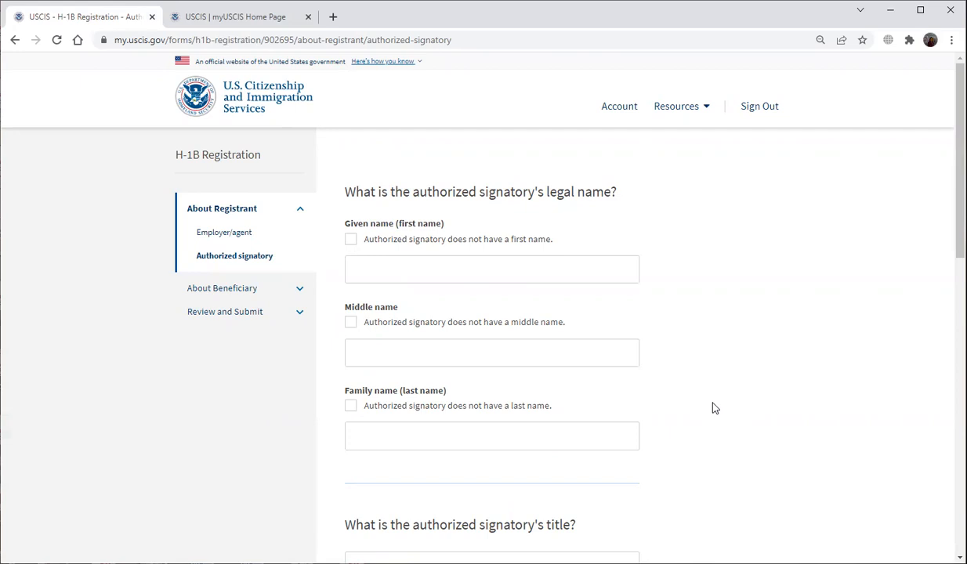
Enter the signatory's first and last name and mark that there is no middle name.
click(383, 274)
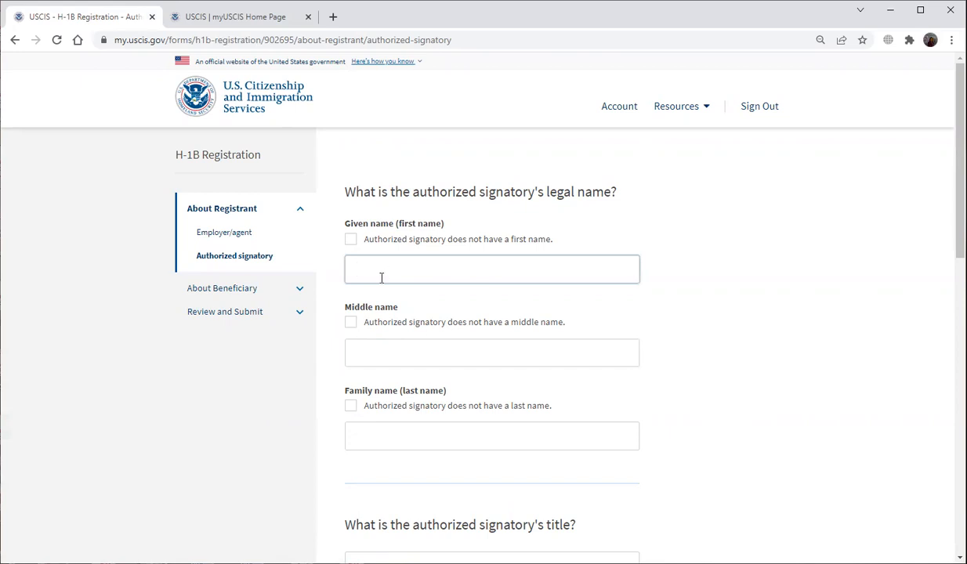
text(Jane)
click(350, 326)
click(350, 326)
click(390, 428)
text(Doe)
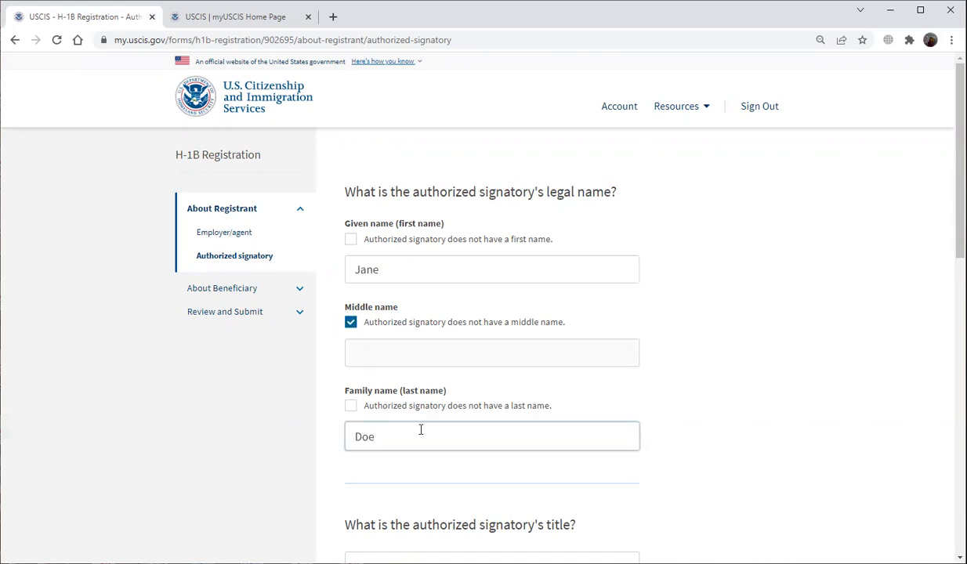
Enter the title HR Director plus the signatory's daytime phone number and e-mail address.
scroll(486, 423, down, 3)
click(481, 380)
text(H)
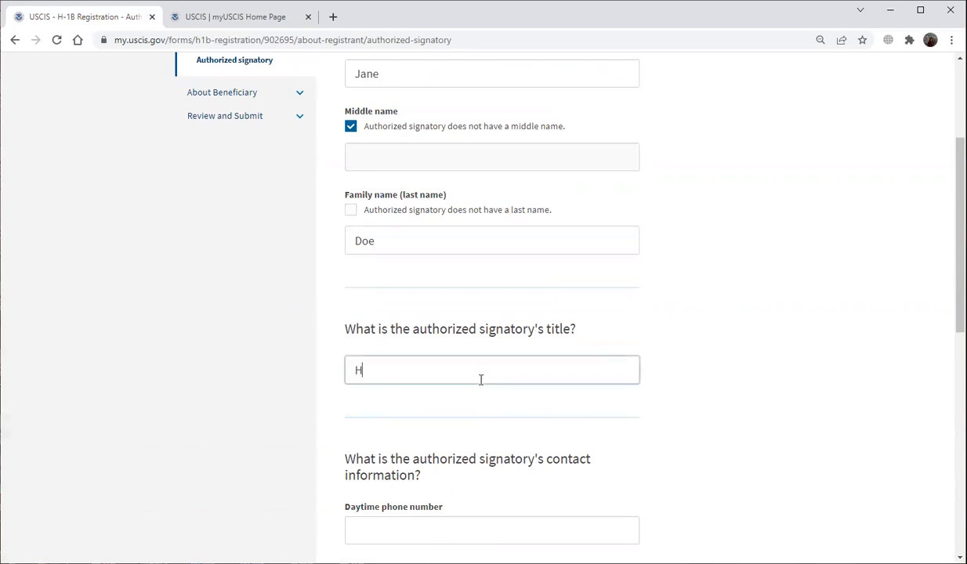
text(R Director)
scroll(521, 409, down, 2)
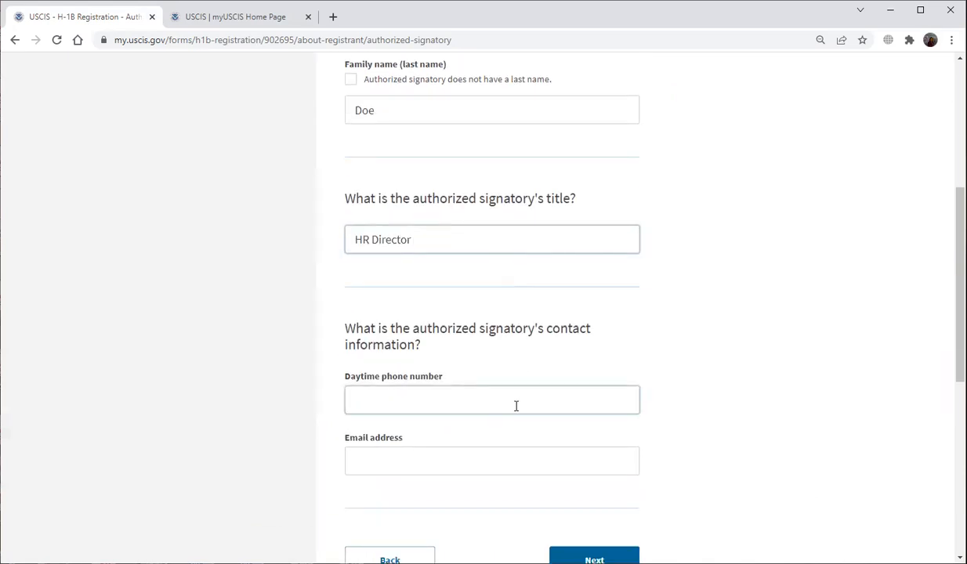
scroll(516, 403, down, 1)
click(490, 334)
text(123) 456-7899)
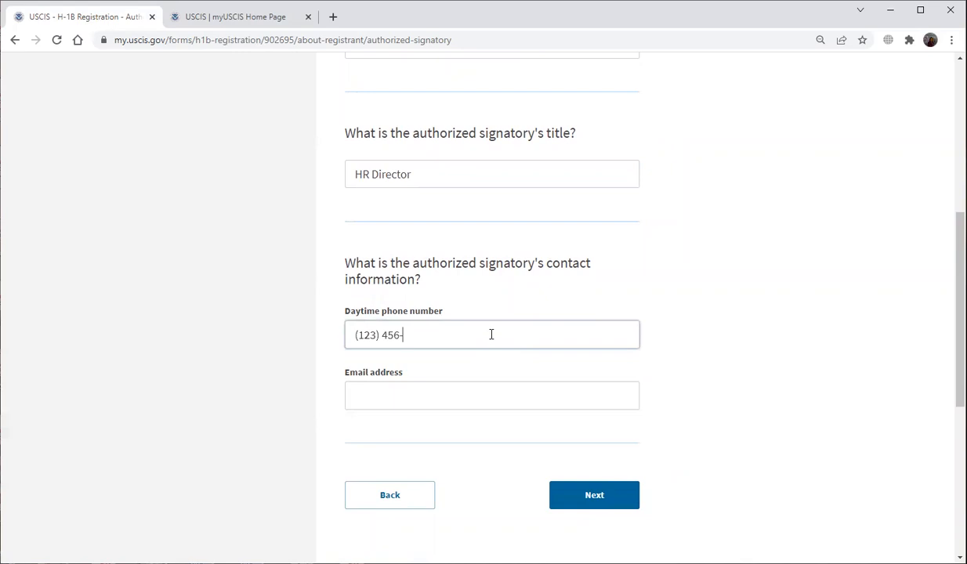
click(487, 395)
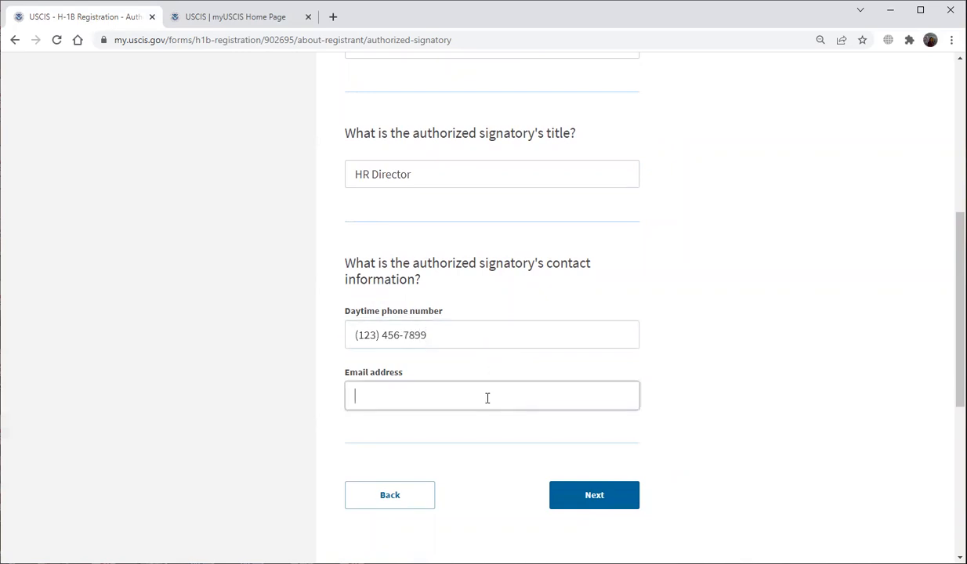
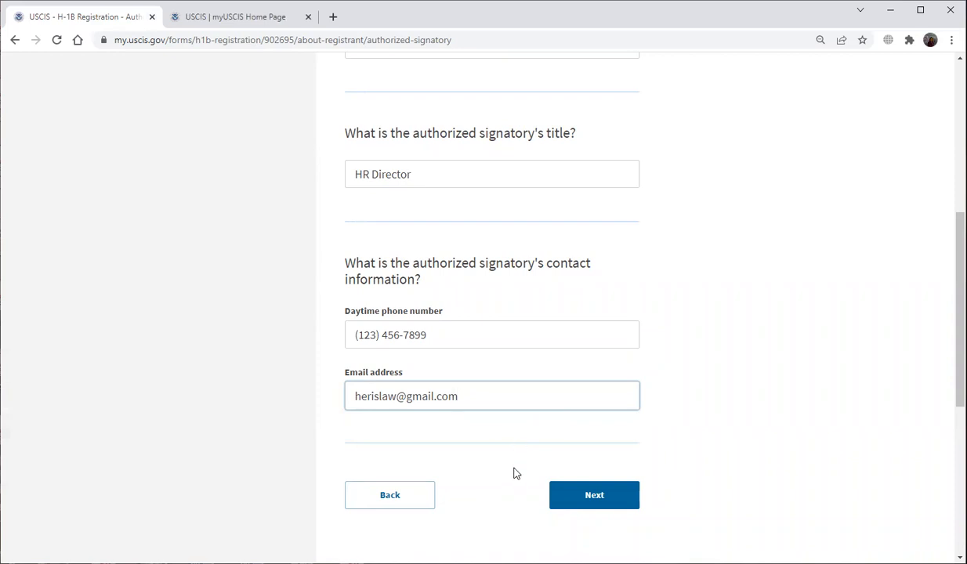
Add a beneficiary with first and last name, no middle name, male, born 01/01/2000.
click(579, 507)
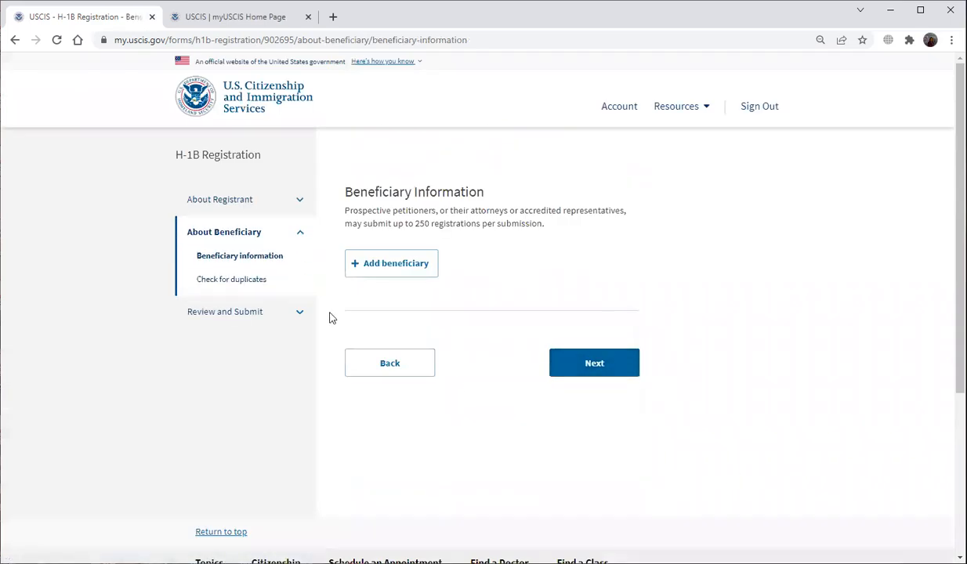
click(383, 273)
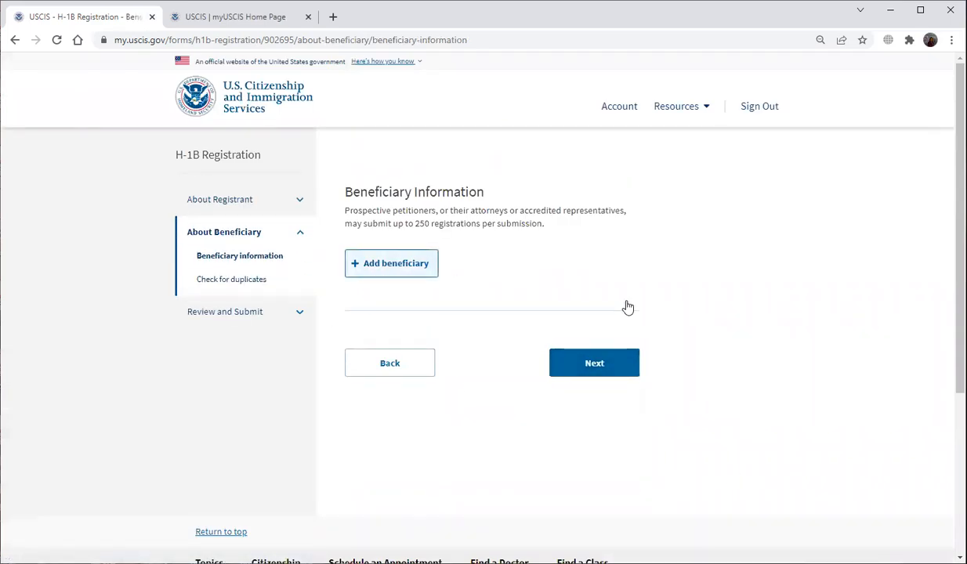
scroll(665, 366, up, 1)
click(377, 221)
text(Ben)
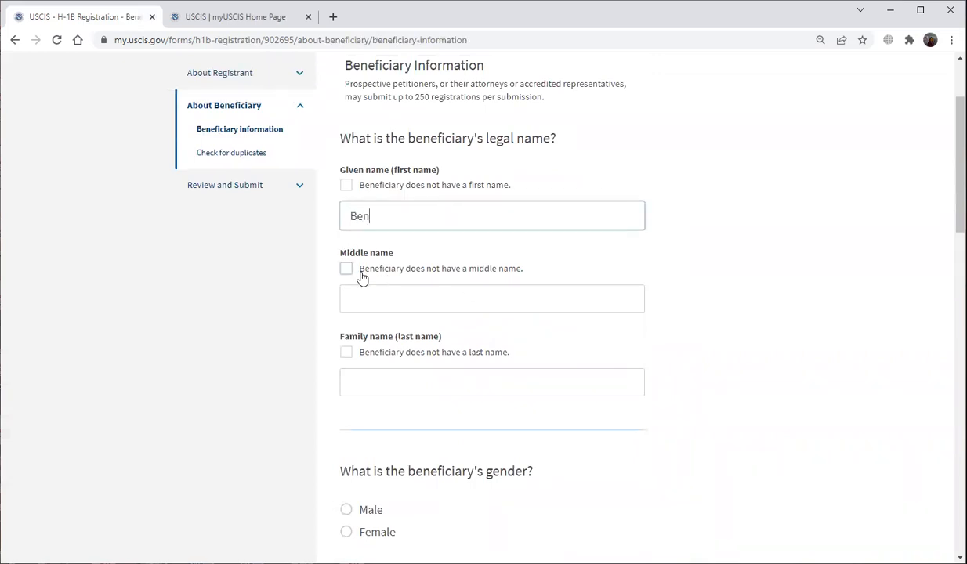
click(349, 273)
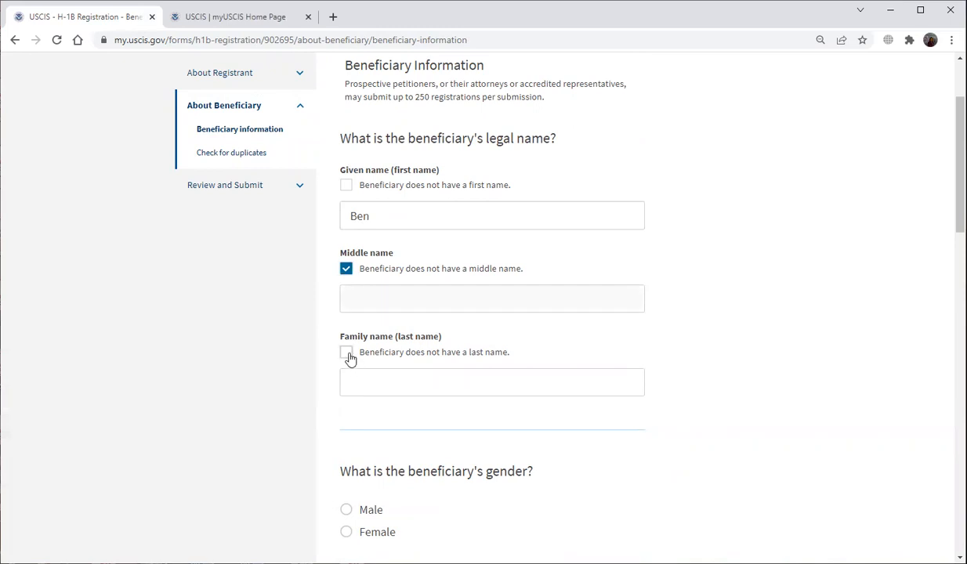
click(372, 380)
text(Applicant)
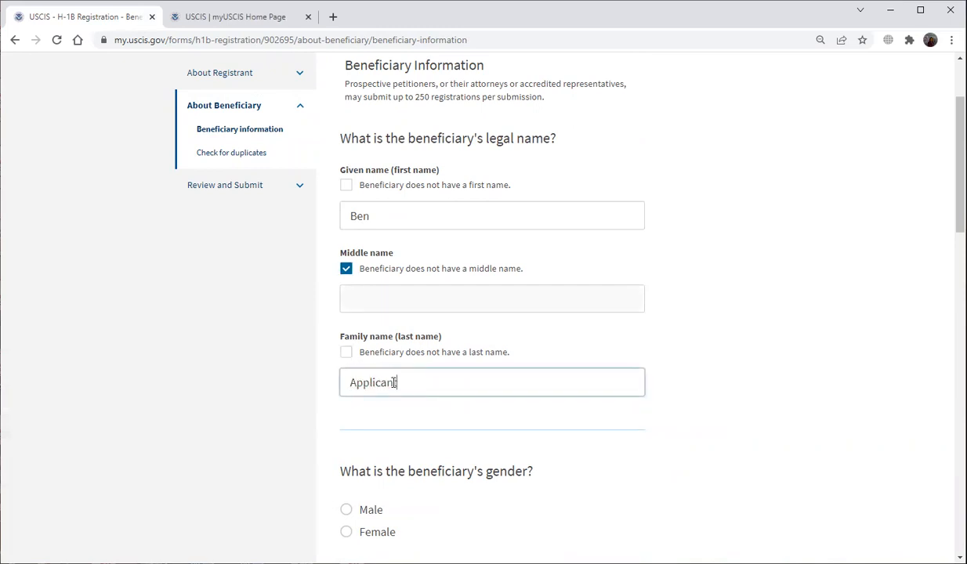
scroll(391, 391, down, 3)
click(346, 314)
click(351, 458)
text(0)
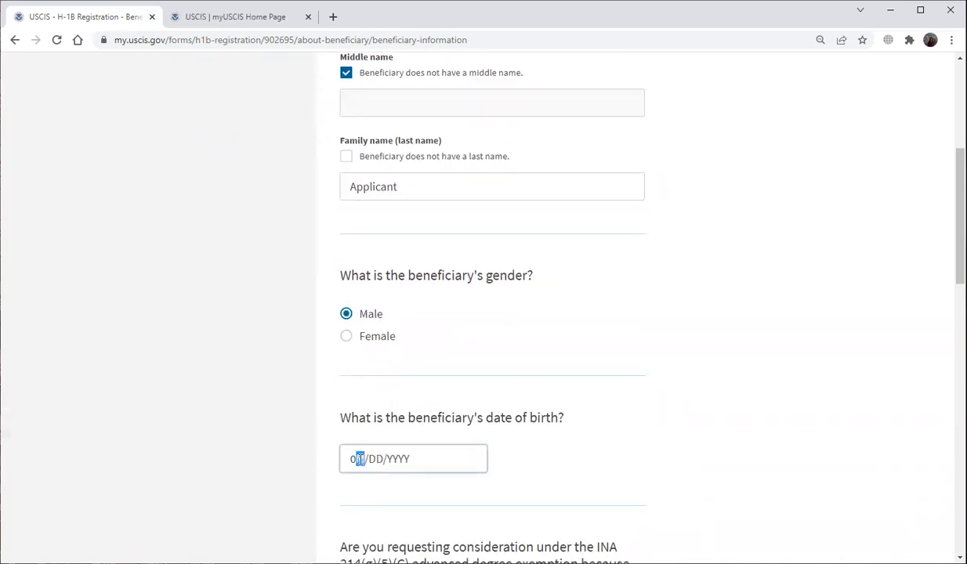
text(1/01/2000)
Answer Yes to the advanced-degree exemption and set birth and citizenship country to United Kingdom.
scroll(371, 435, down, 3)
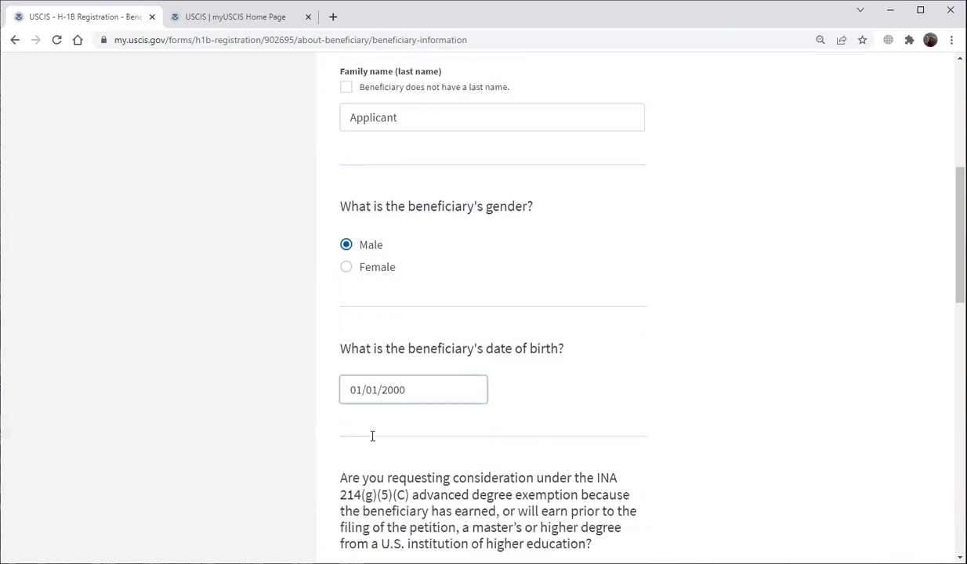
scroll(443, 421, down, 1)
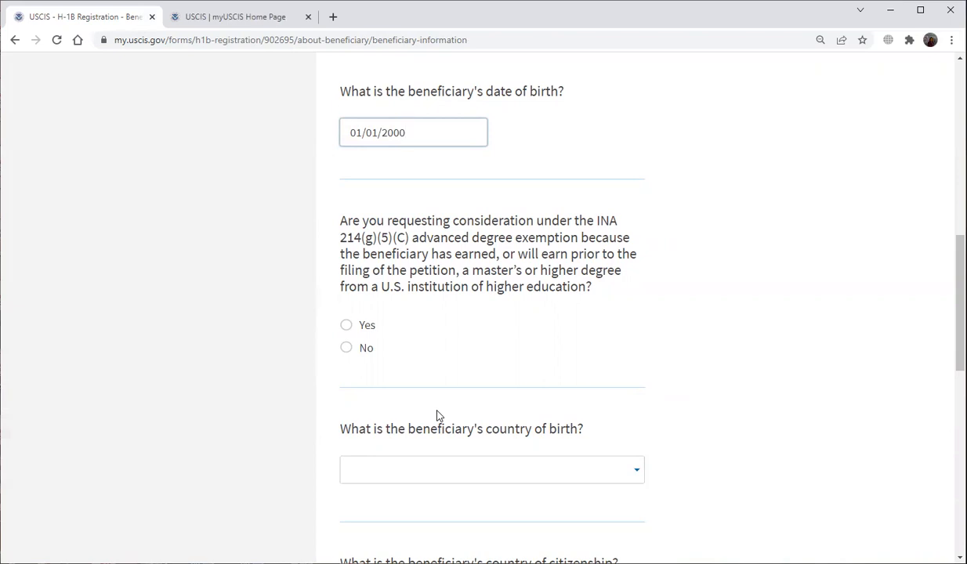
click(345, 329)
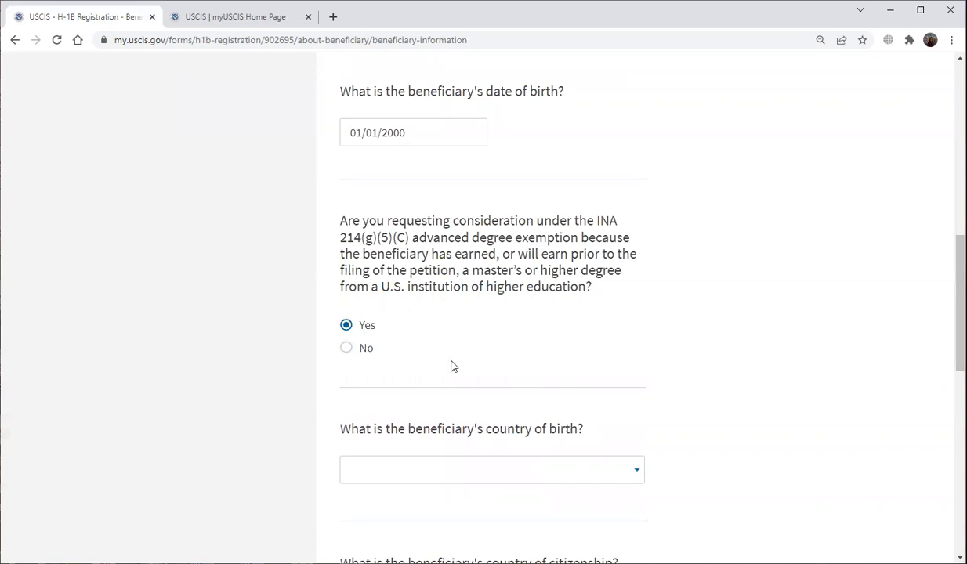
scroll(451, 366, down, 2)
click(499, 353)
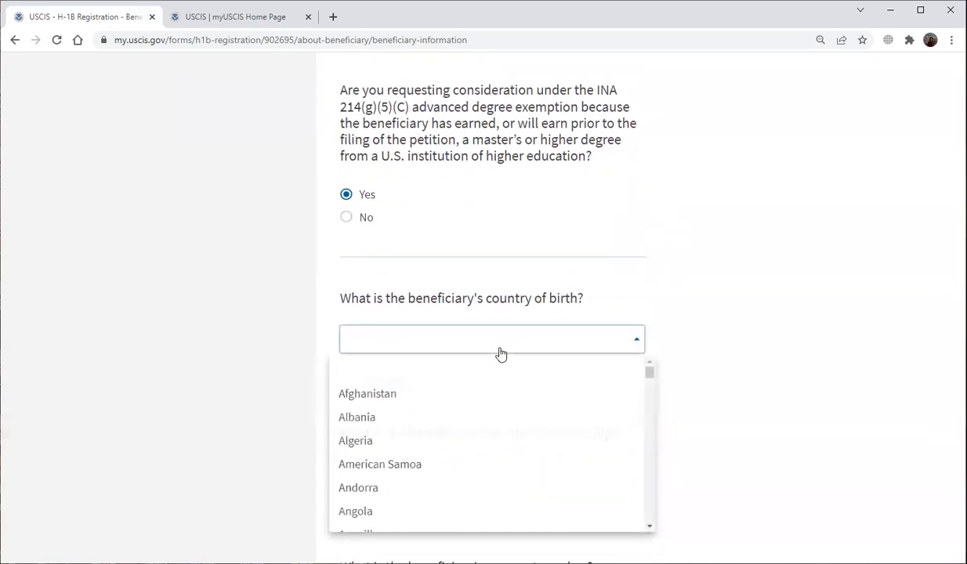
scroll(503, 410, down, 10)
scroll(507, 445, down, 12)
scroll(511, 449, down, 10)
scroll(511, 449, down, 10)
scroll(512, 447, down, 10)
scroll(511, 445, down, 10)
scroll(511, 446, down, 10)
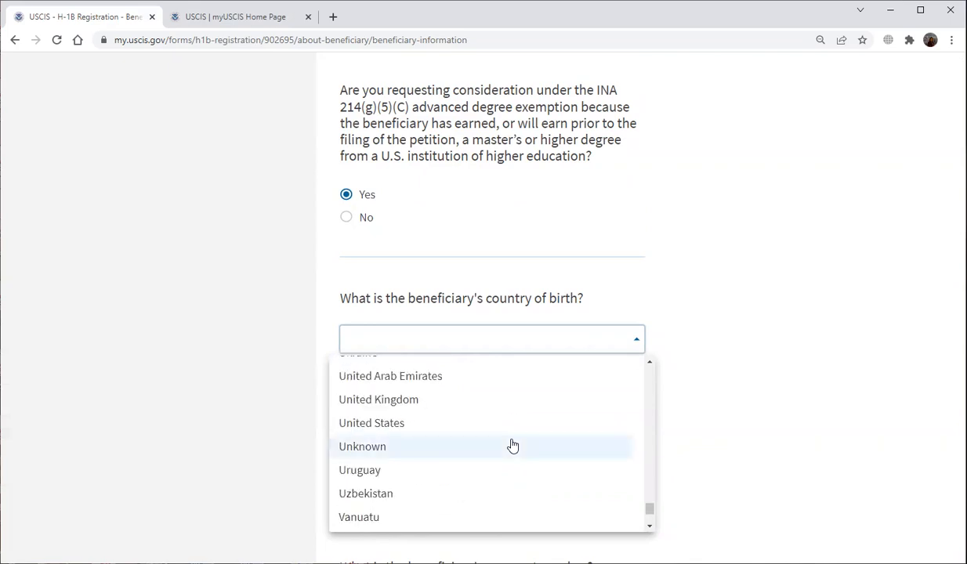
click(514, 399)
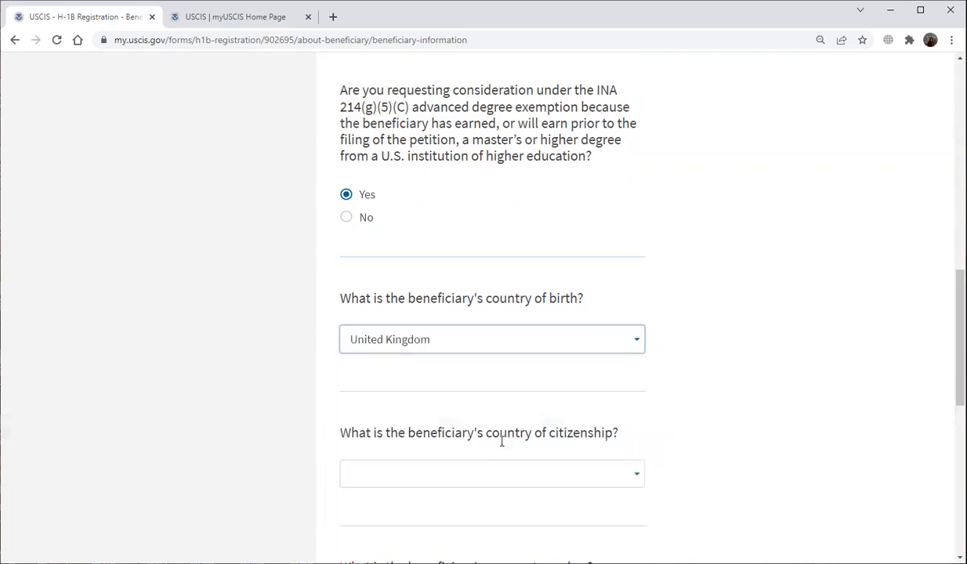
click(501, 474)
scroll(509, 475, down, 5)
scroll(514, 480, down, 20)
scroll(519, 487, down, 15)
scroll(519, 487, down, 10)
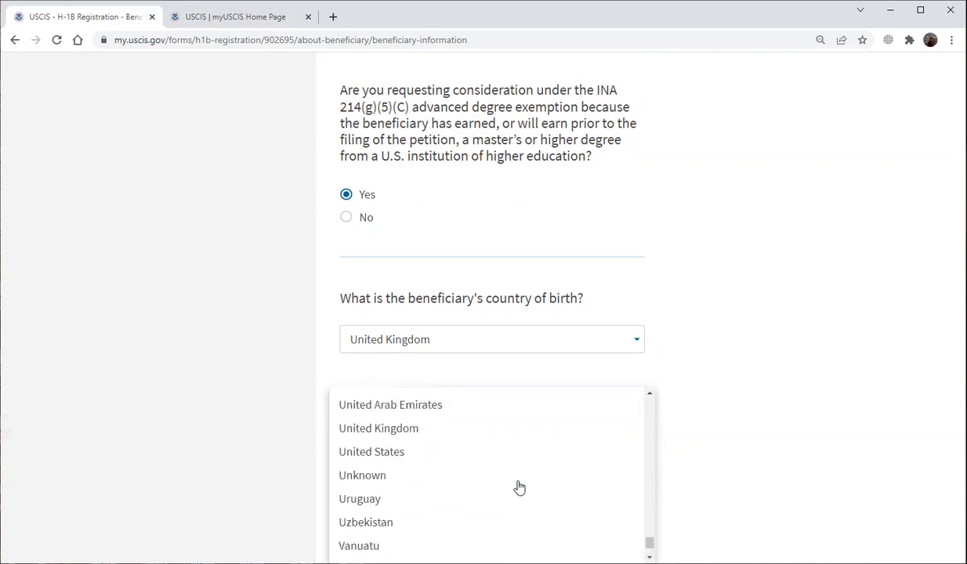
scroll(519, 488, up, 1)
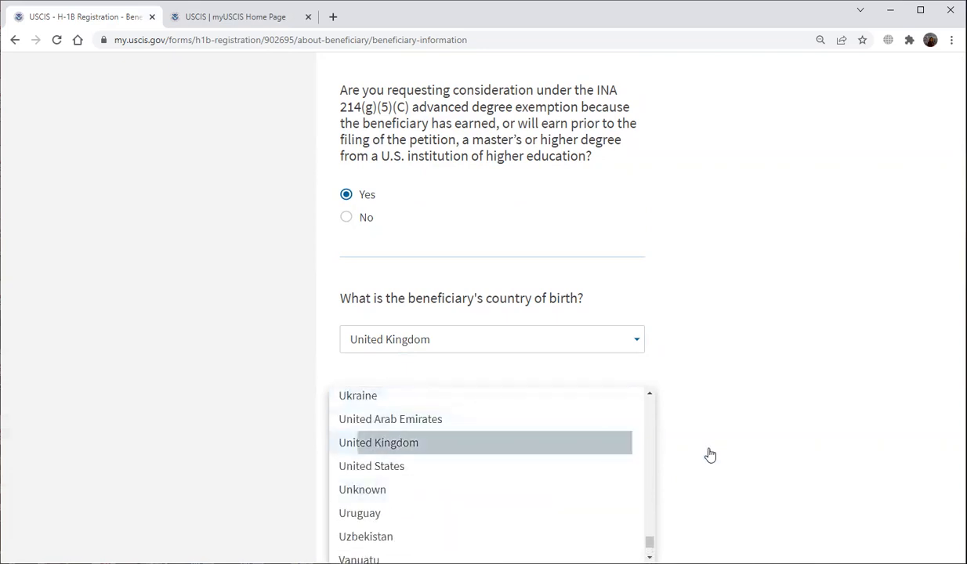
click(521, 444)
scroll(723, 455, down, 3)
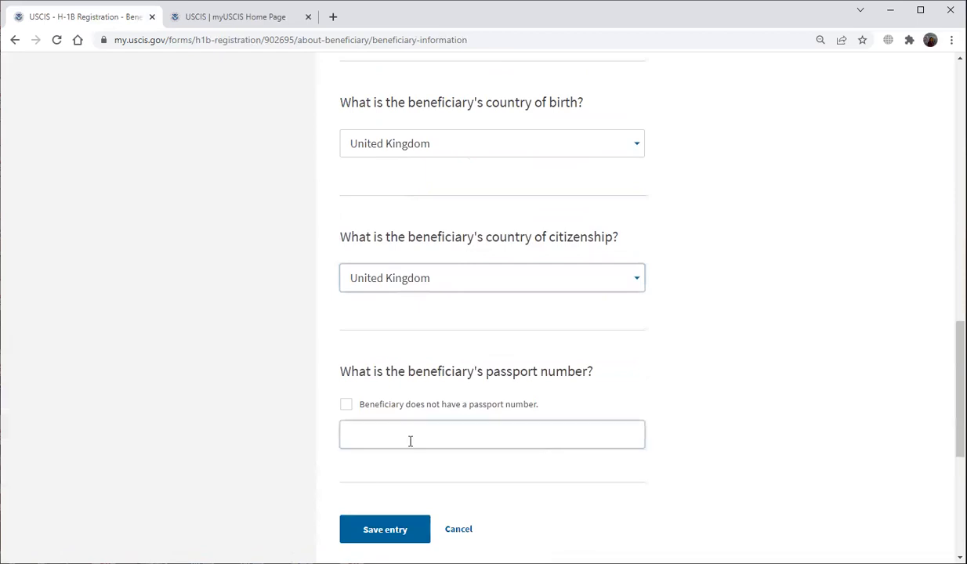
click(372, 440)
Enter the passport number, save the beneficiary, and submit the beneficiary list.
text(123456)
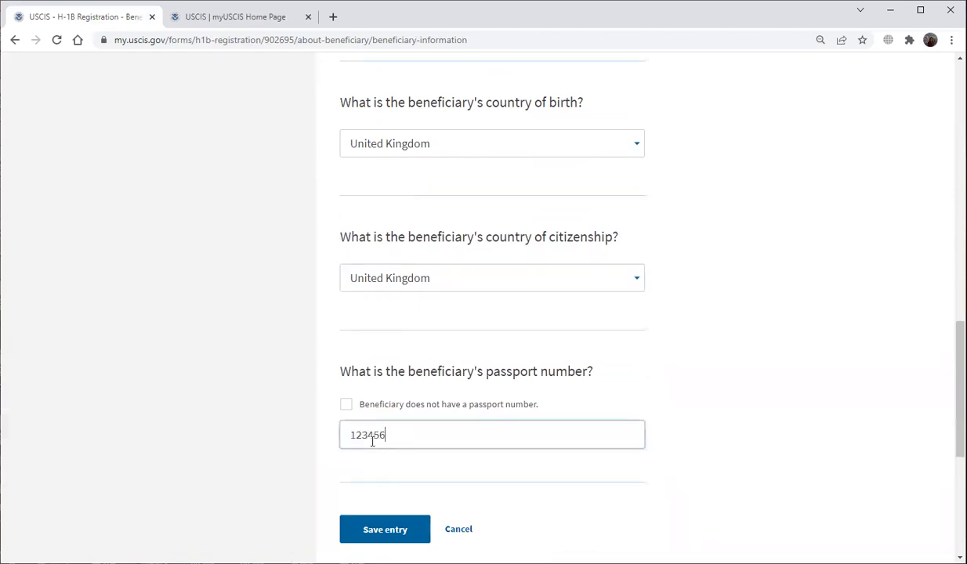
click(387, 530)
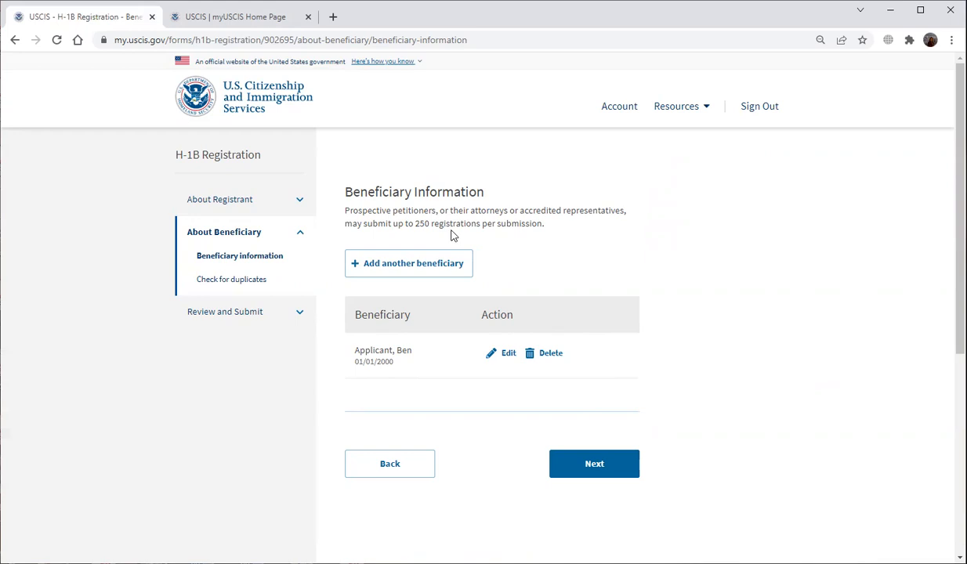
scroll(666, 399, down, 3)
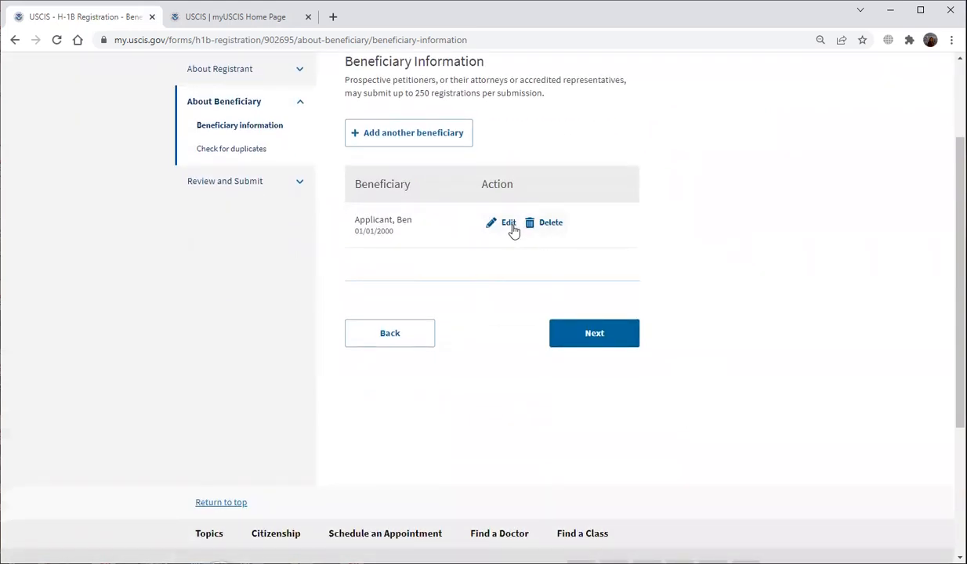
click(597, 338)
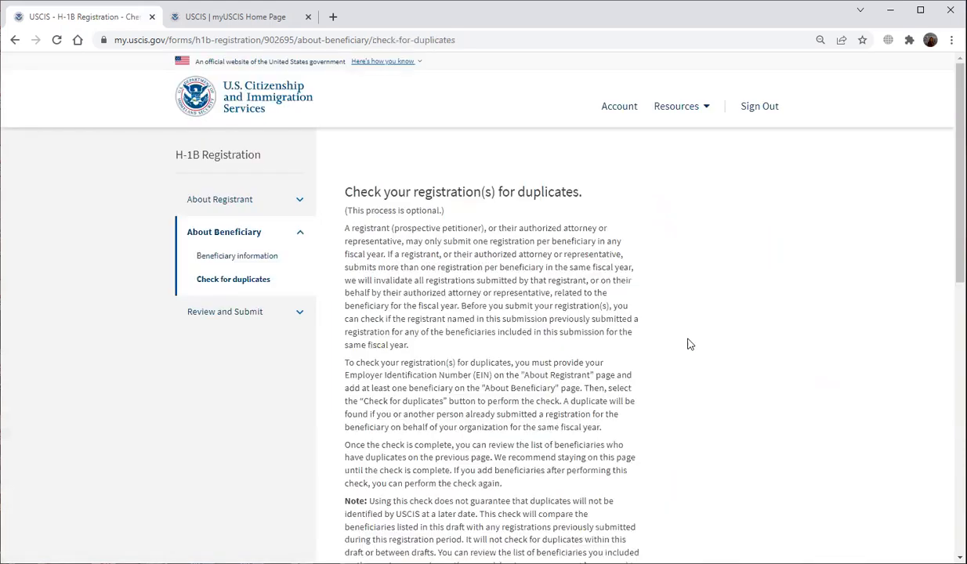
Run Check for duplicates, confirm none were found, and continue to the review.
scroll(694, 455, down, 3)
scroll(695, 455, down, 2)
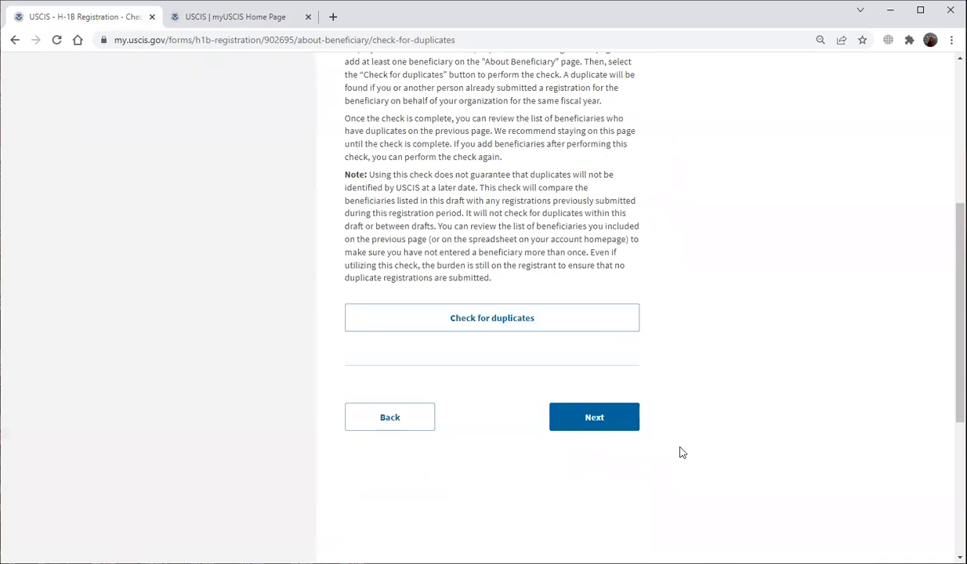
click(506, 330)
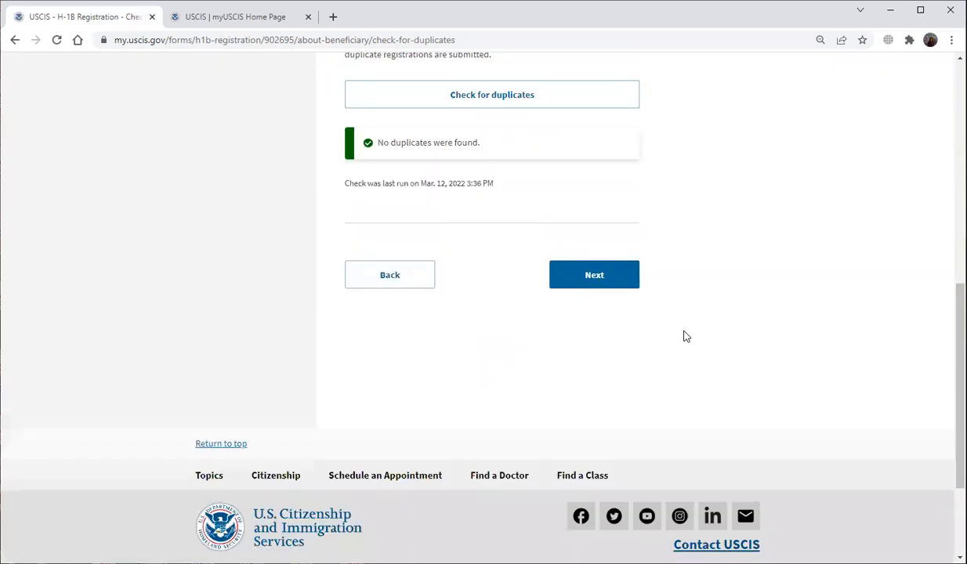
scroll(680, 390, up, 2)
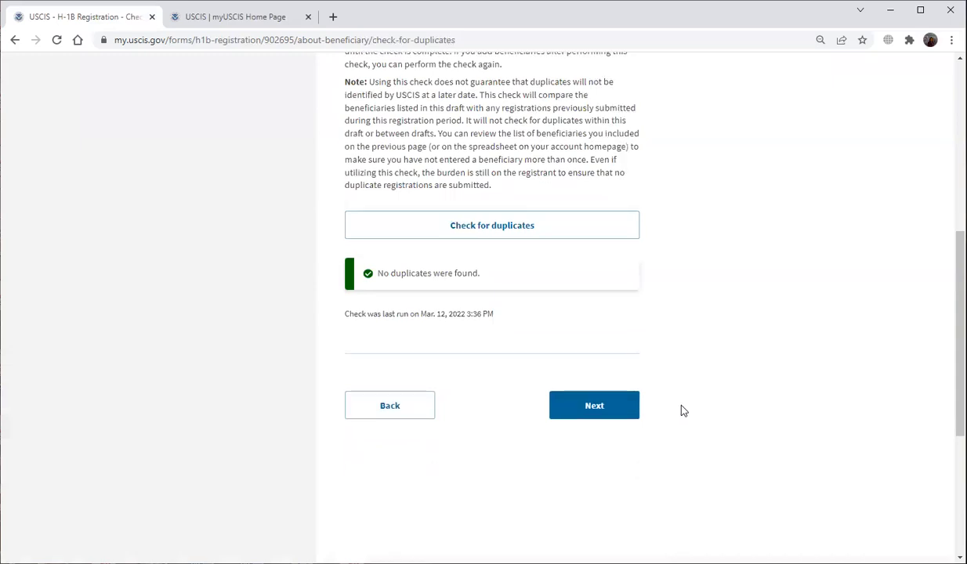
click(592, 412)
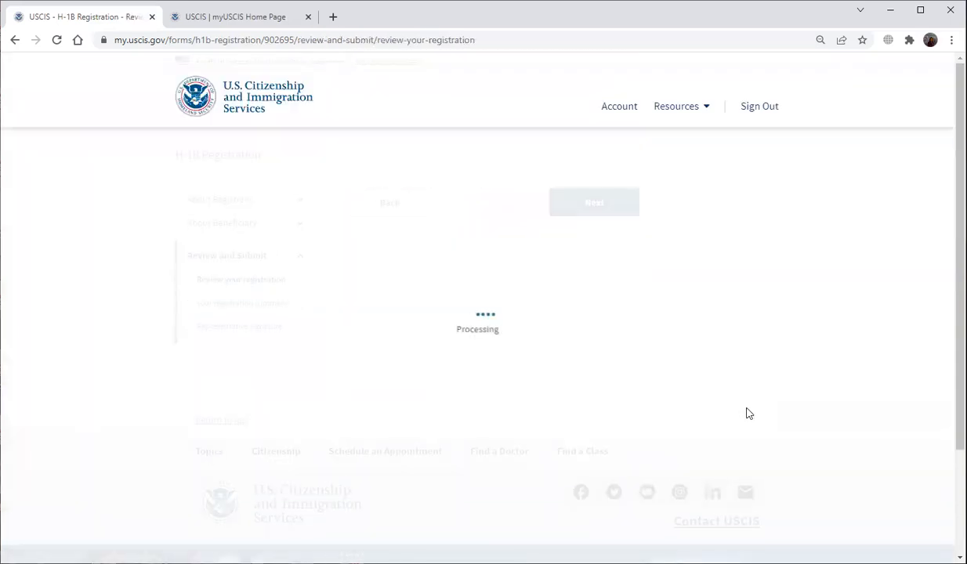
Review the $10 fee page and scroll through the registration summary to reach signing.
scroll(705, 404, down, 3)
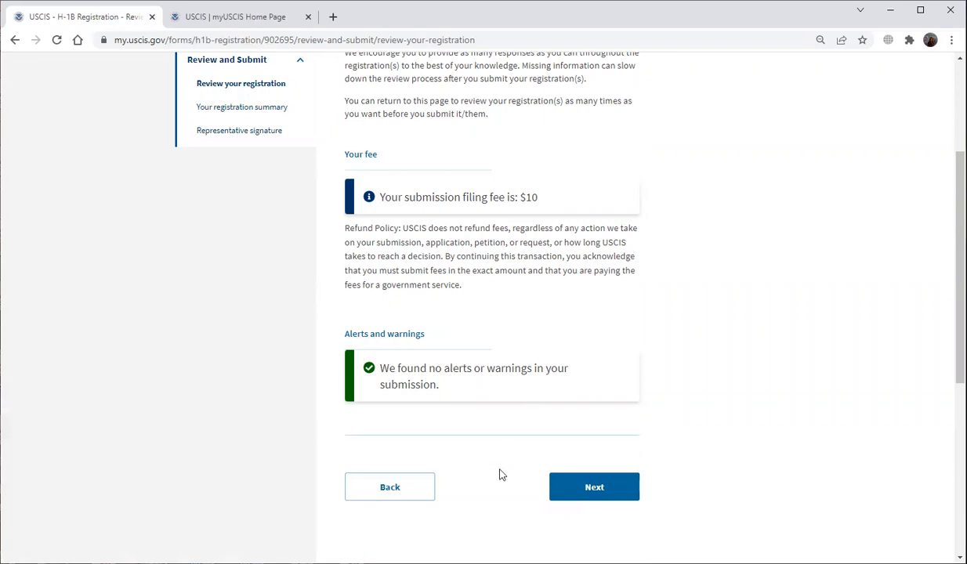
click(593, 492)
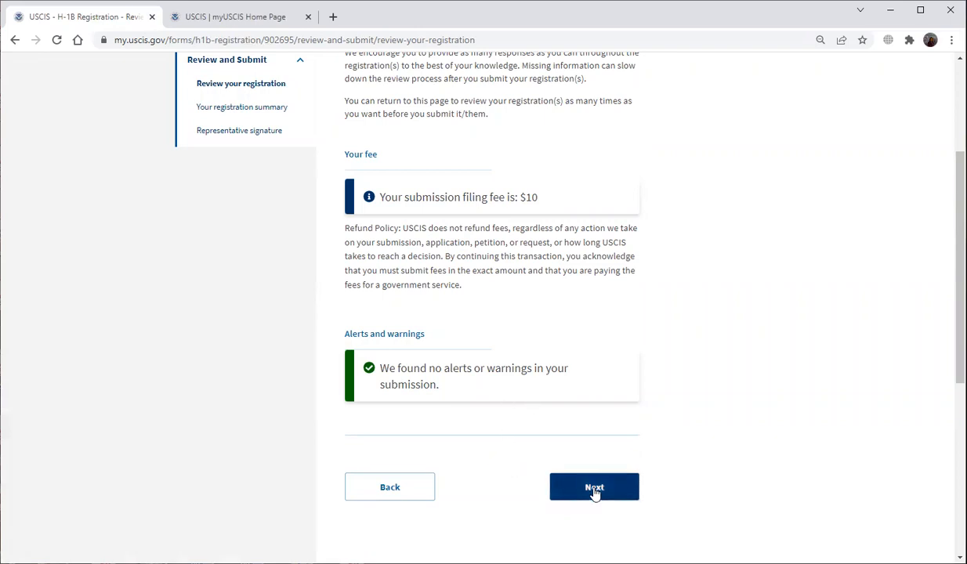
scroll(703, 452, down, 7)
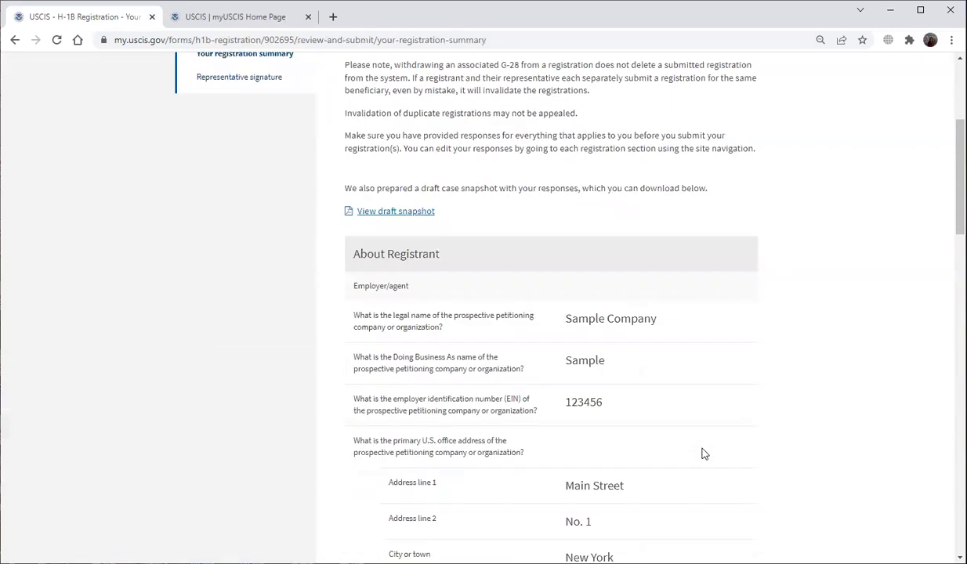
scroll(703, 452, down, 2)
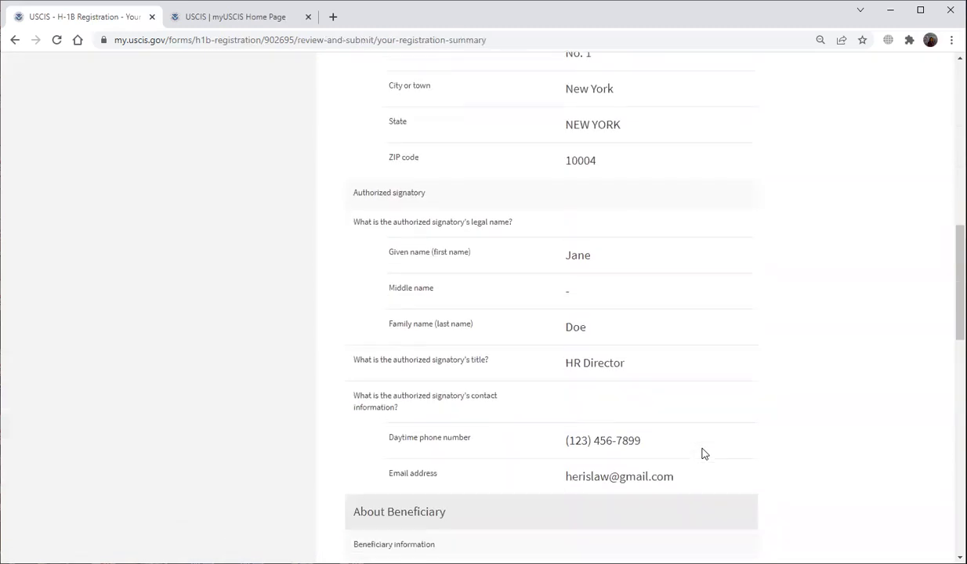
scroll(702, 453, down, 6)
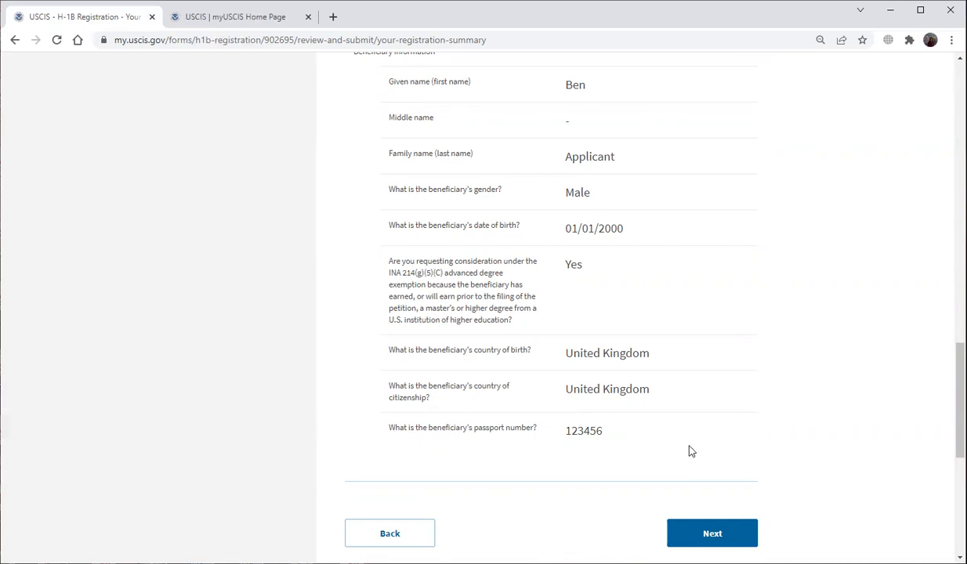
scroll(689, 452, down, 3)
click(701, 354)
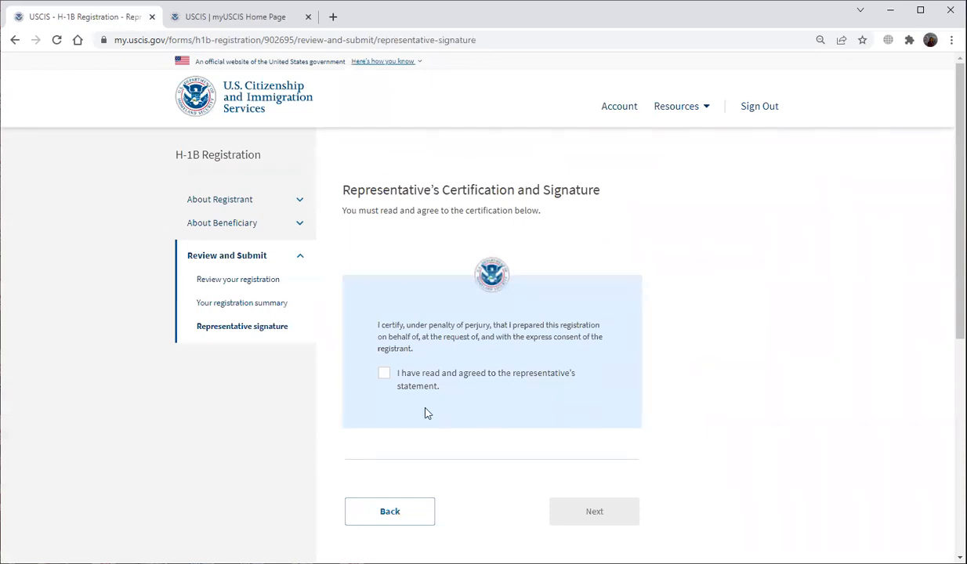
Agree to the representative's statement, sign with the representative's full legal name, and continue.
click(384, 375)
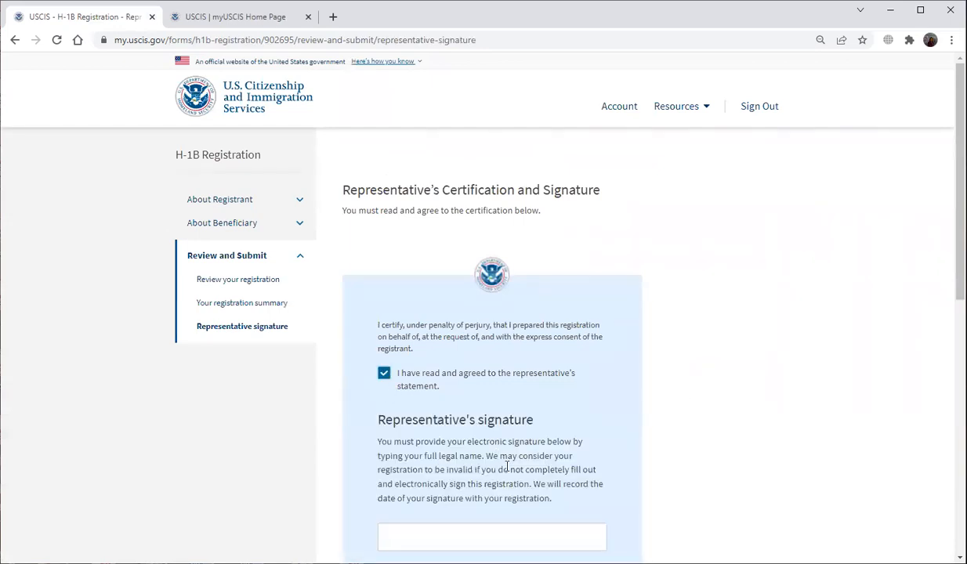
scroll(506, 466, down, 1)
click(501, 466)
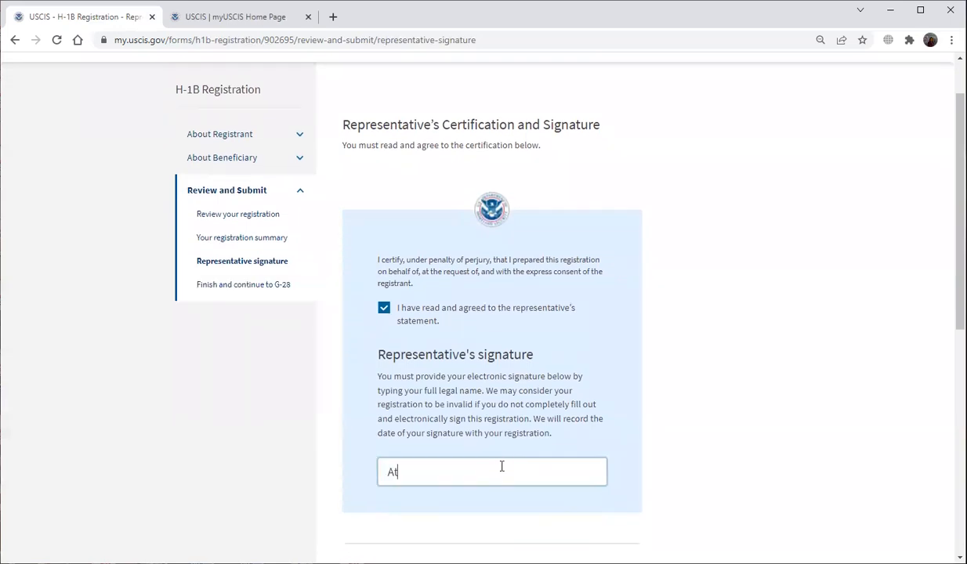
scroll(505, 461, down, 1)
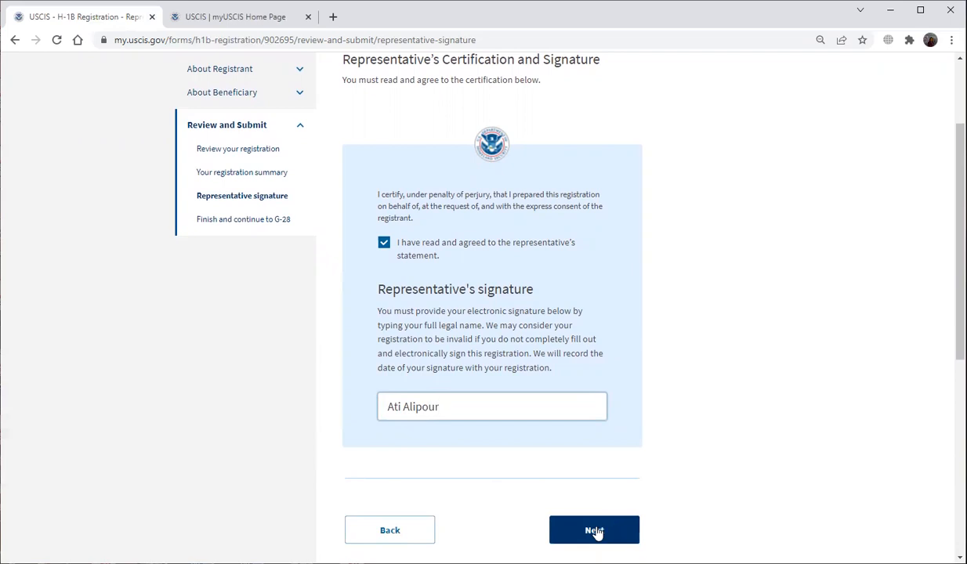
click(594, 532)
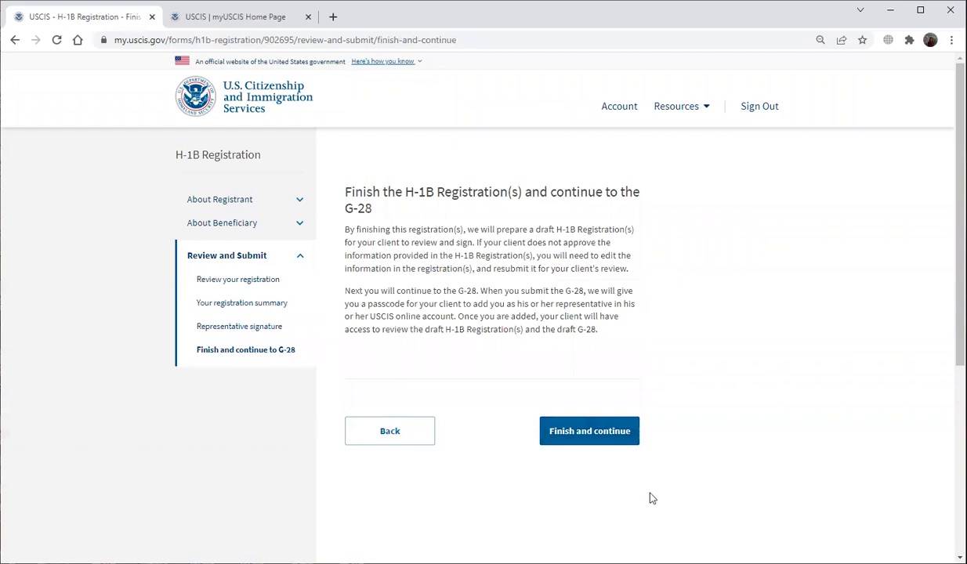
Finish the H-1B registration, then move past the G-28 overview to the form's start page.
click(591, 434)
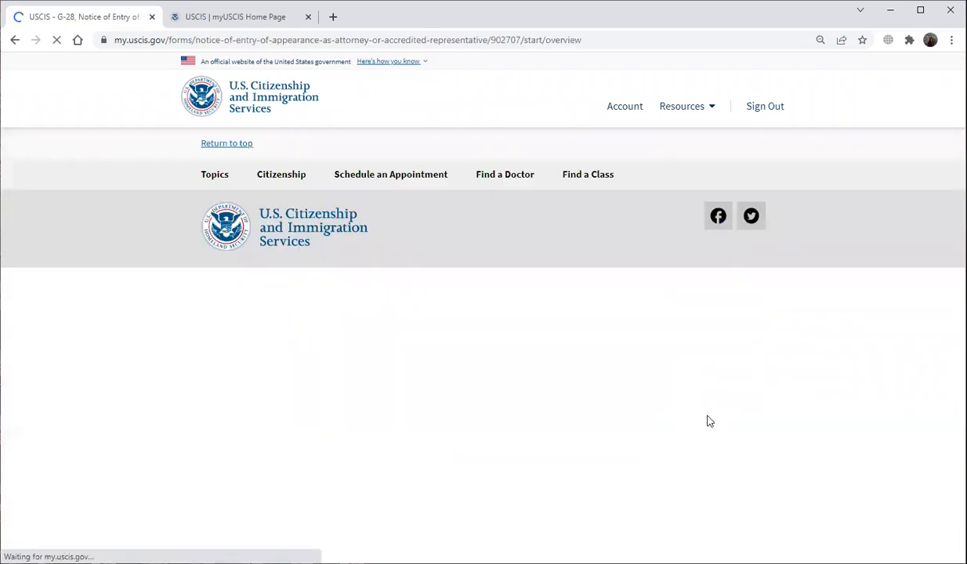
scroll(703, 416, down, 2)
scroll(704, 417, down, 12)
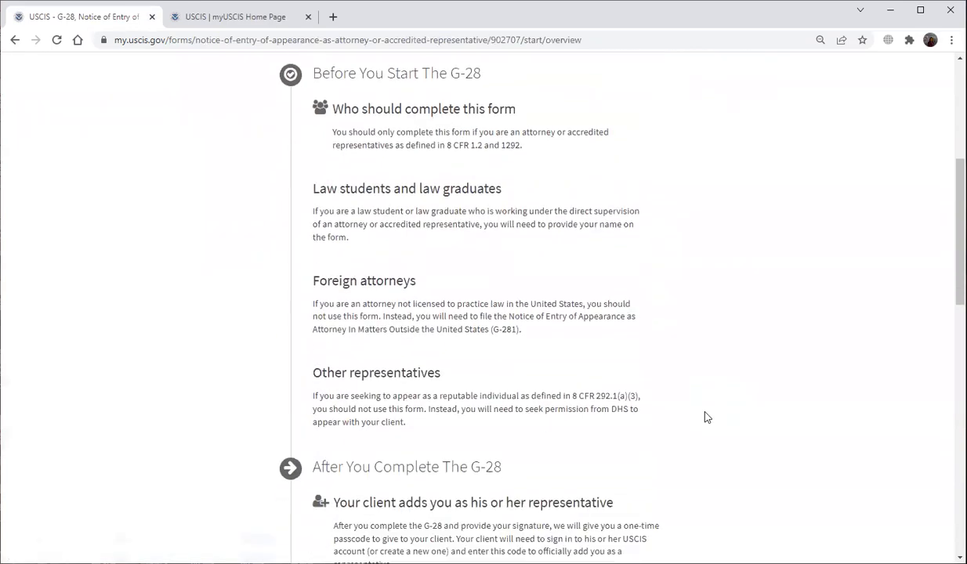
click(625, 235)
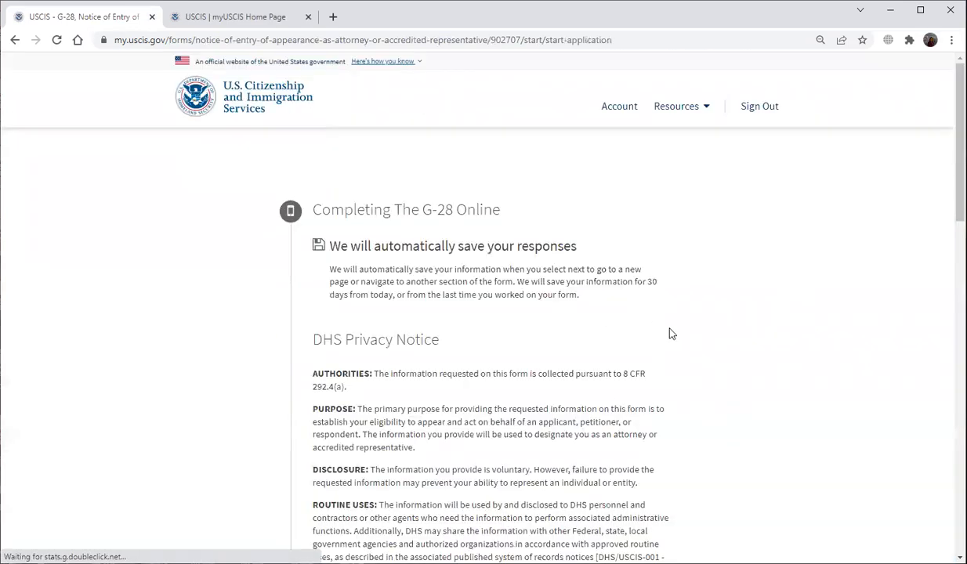
scroll(657, 390, down, 15)
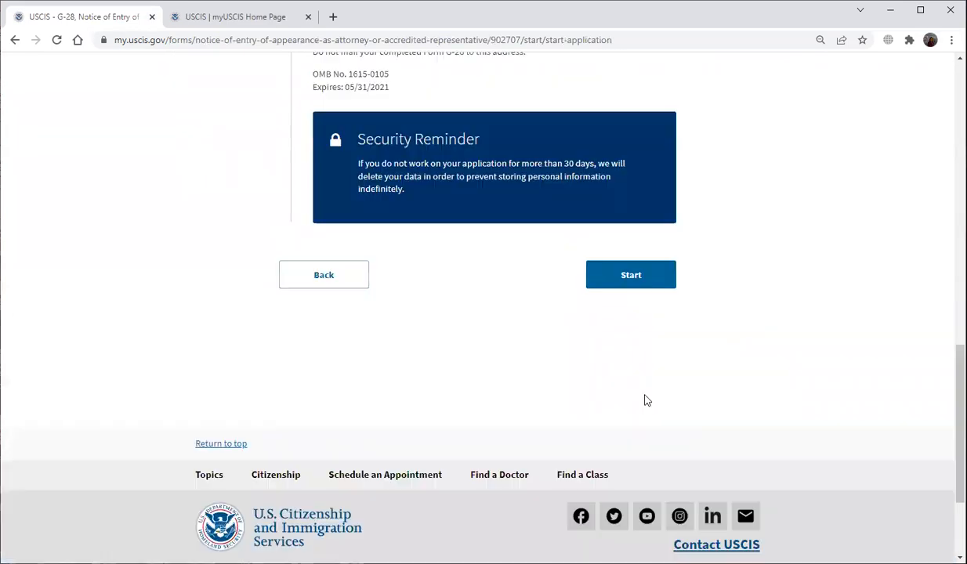
click(610, 272)
Enter the representative's given and family name and save it.
click(407, 251)
key(Tab)
key(Tab)
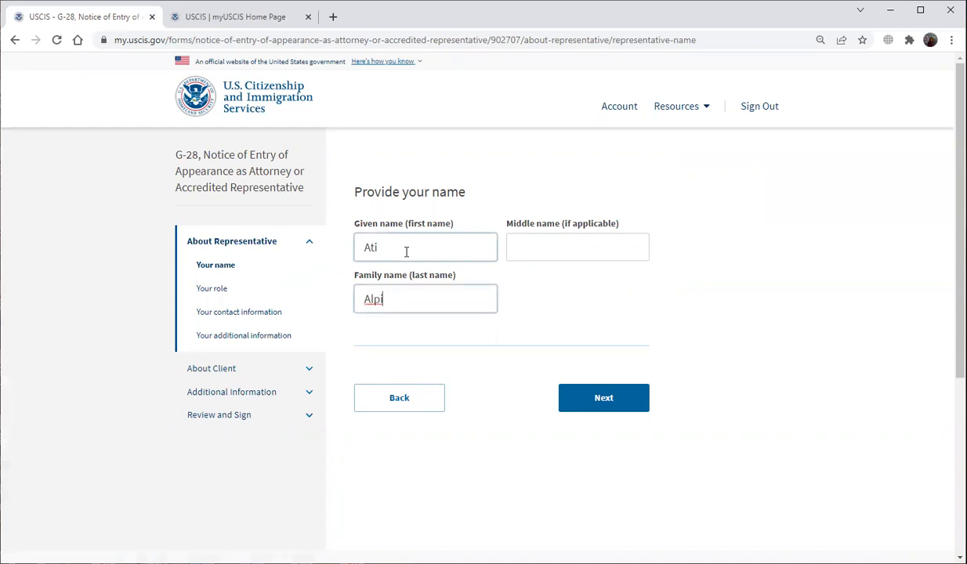
click(616, 406)
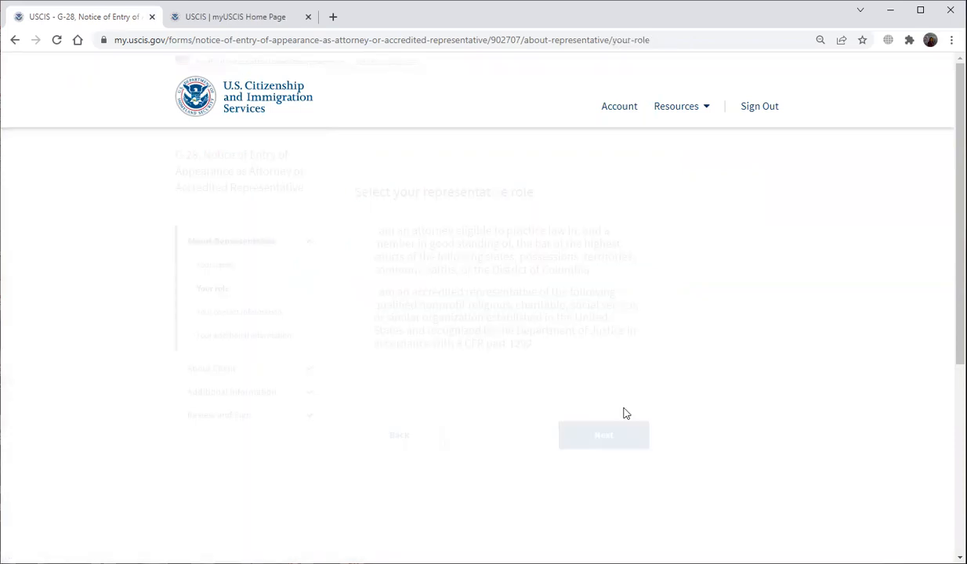
Declare the representative an attorney licensed in NEW YORK and enter the bar number.
click(359, 230)
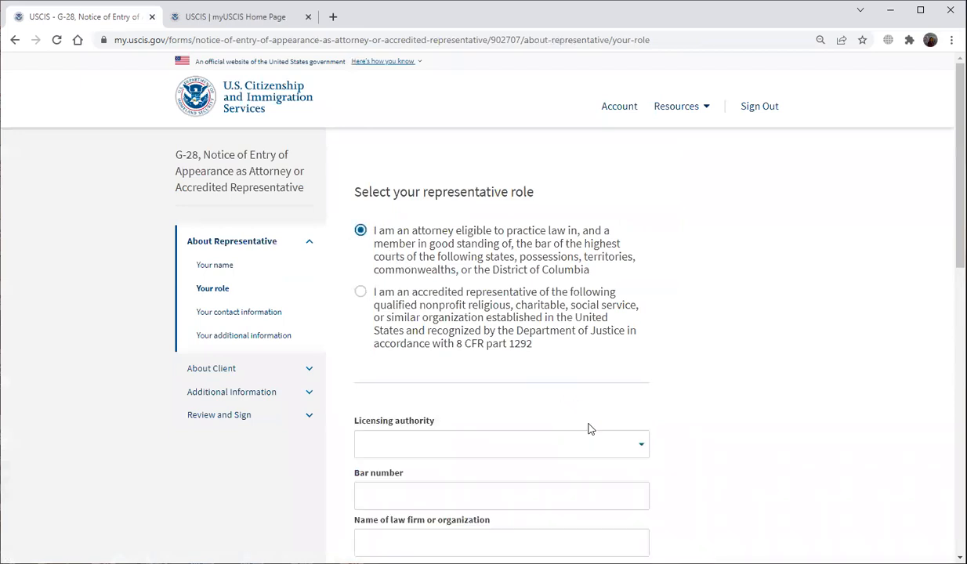
scroll(548, 423, down, 1)
click(510, 379)
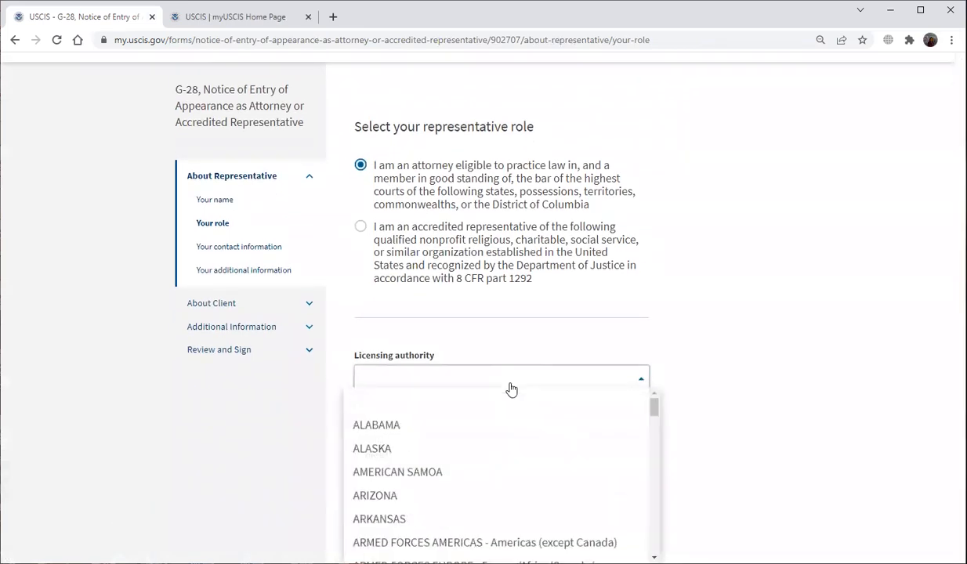
scroll(509, 427, down, 10)
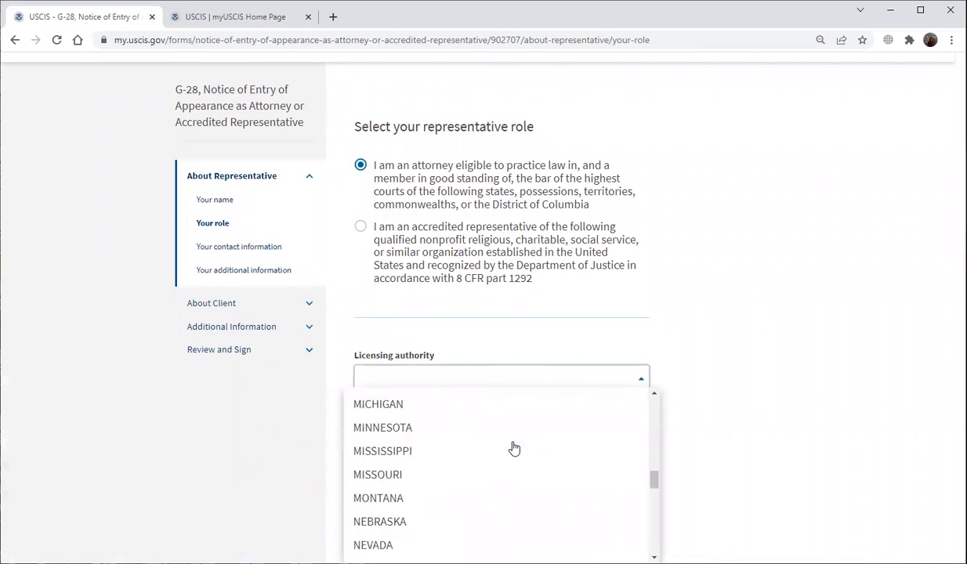
scroll(511, 447, down, 1)
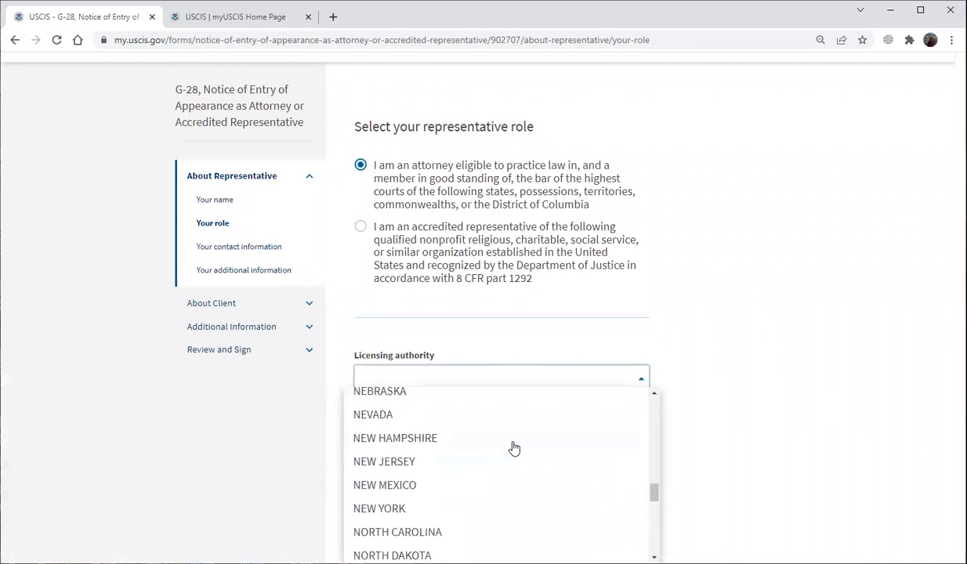
click(494, 509)
click(462, 425)
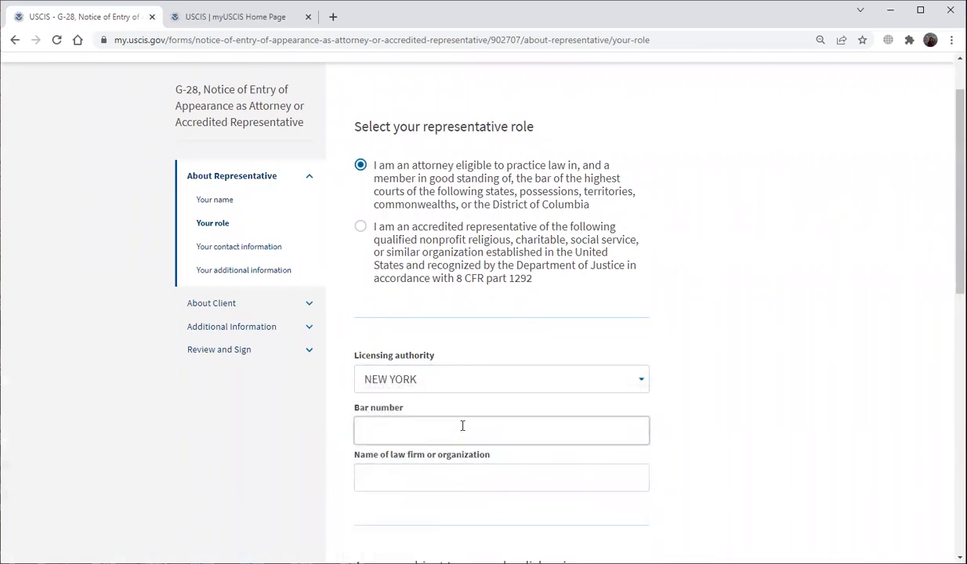
Enter Heris Law Firm as the law firm and answer No to any disbarment order.
scroll(439, 380, down, 2)
click(427, 354)
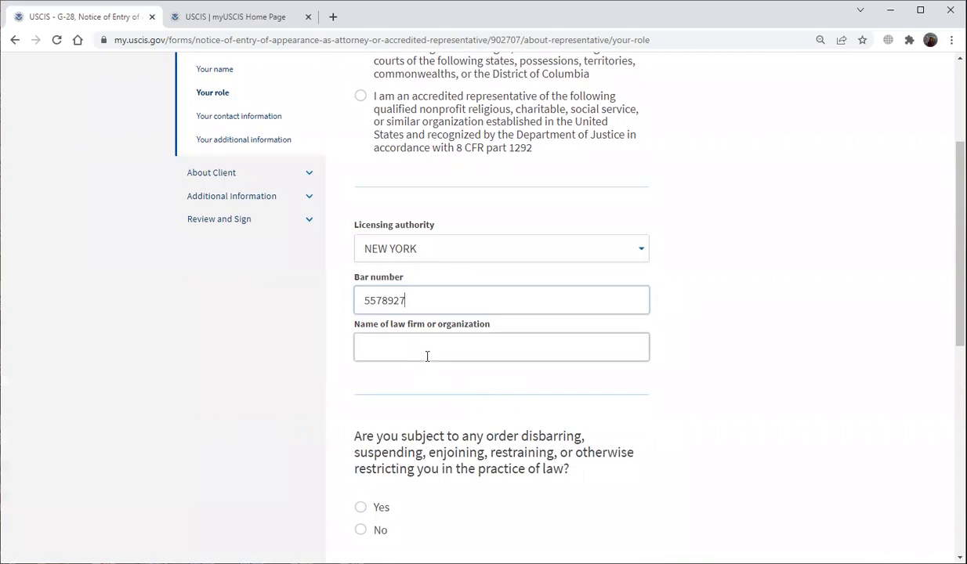
text(Heris Law Firm)
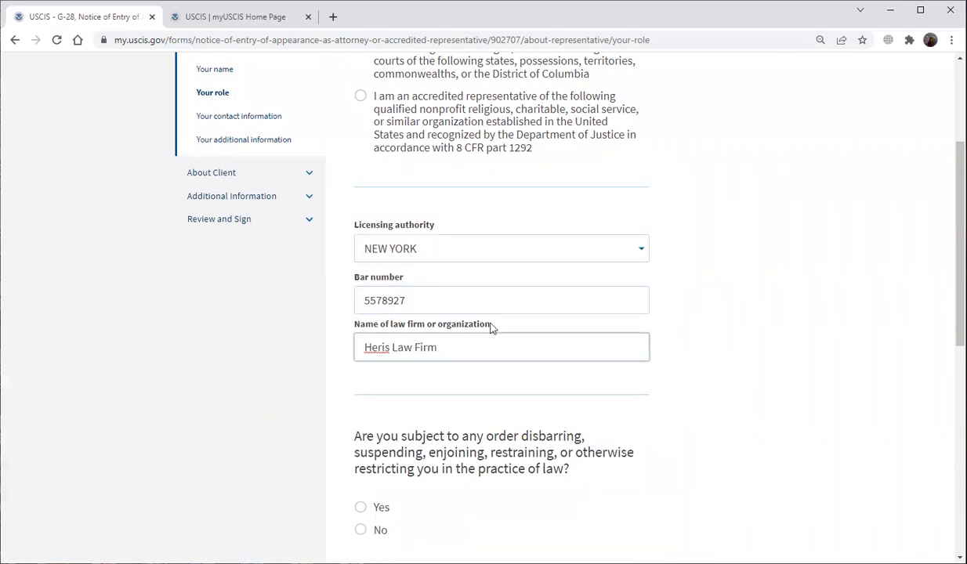
scroll(486, 330, down, 2)
click(364, 400)
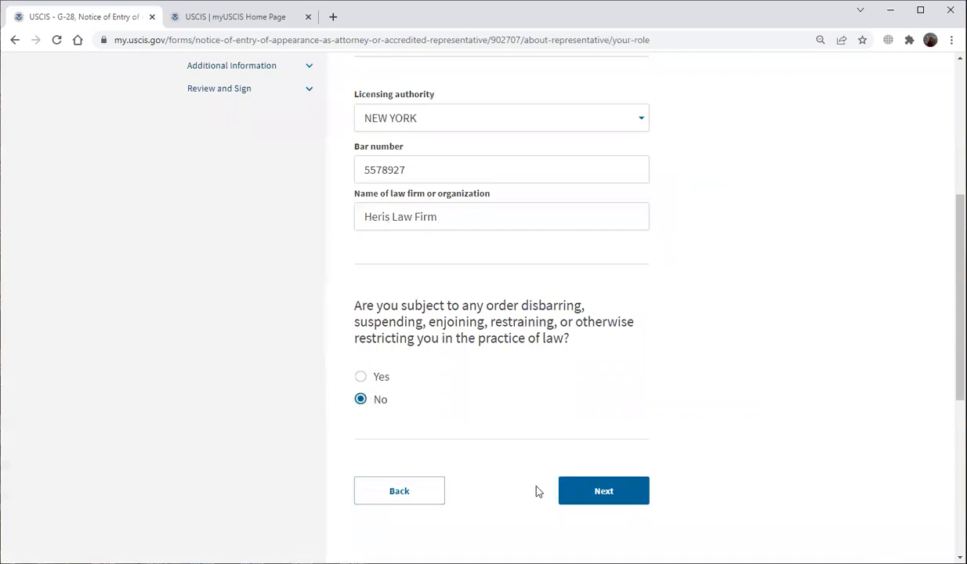
click(584, 488)
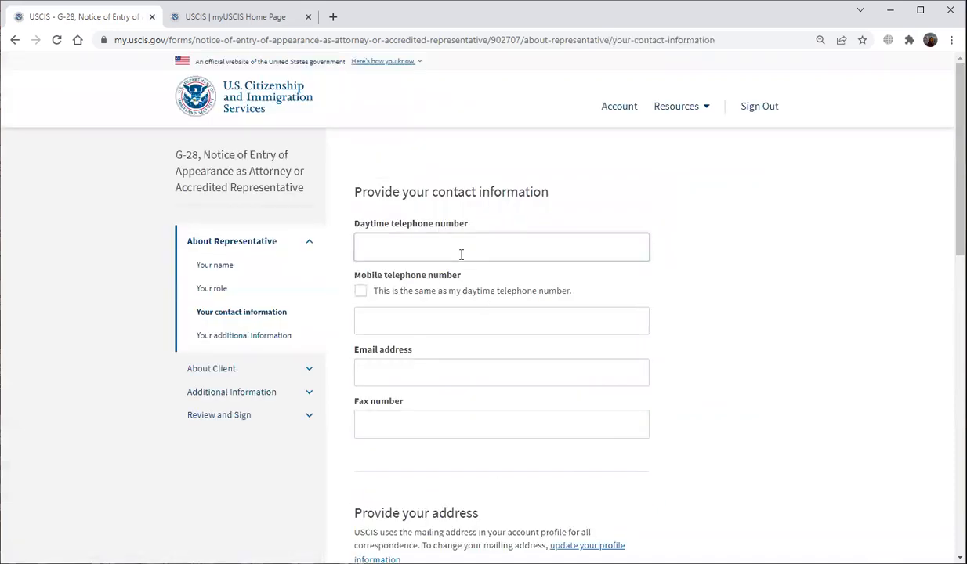
Enter the representative's daytime phone, matching mobile number, e-mail address and fax number.
click(462, 254)
text(12345678)
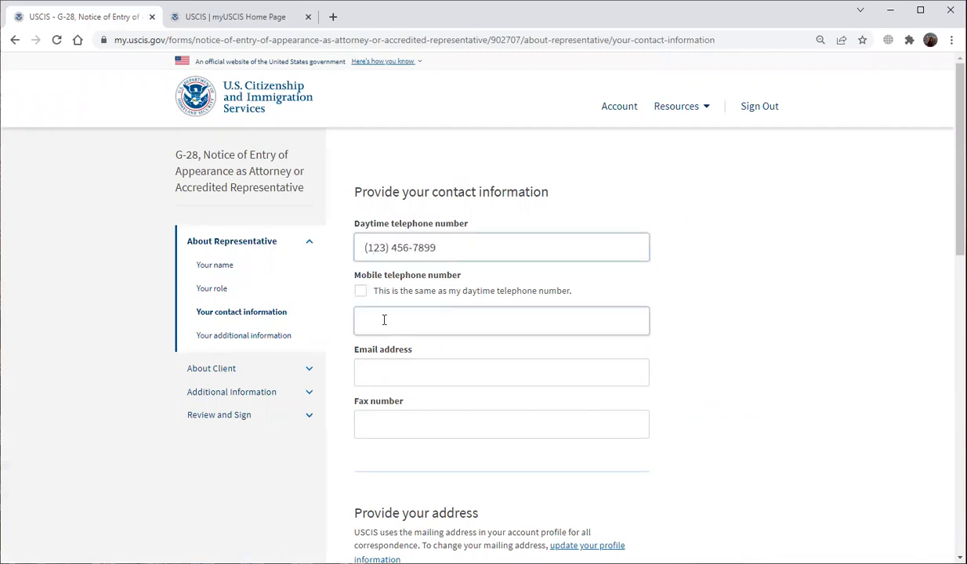
click(362, 291)
click(408, 378)
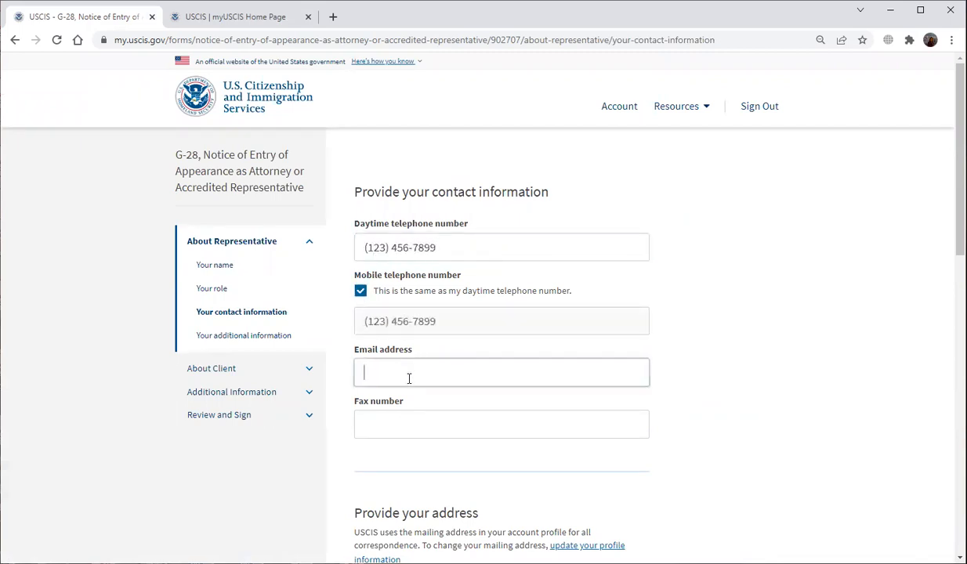
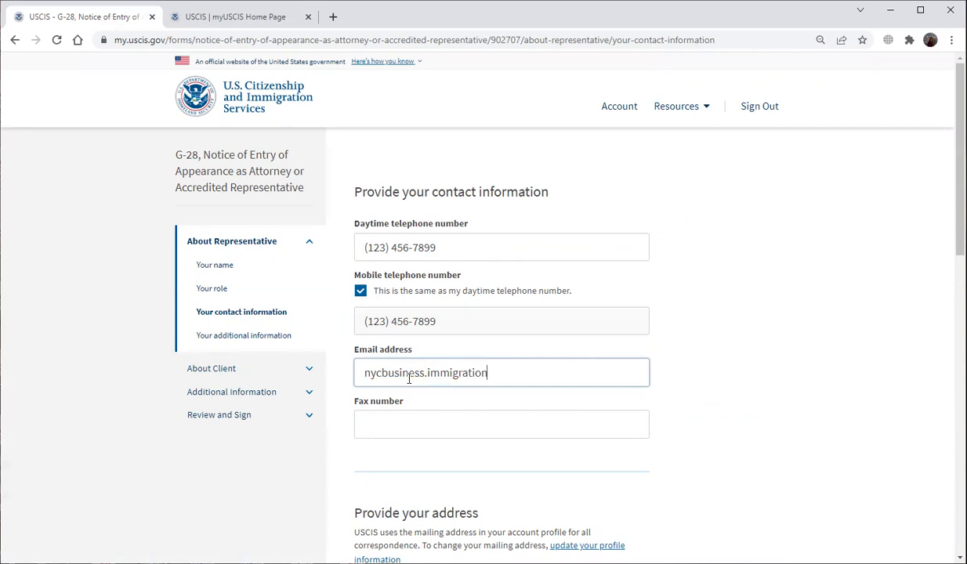
click(431, 421)
text(12345678)
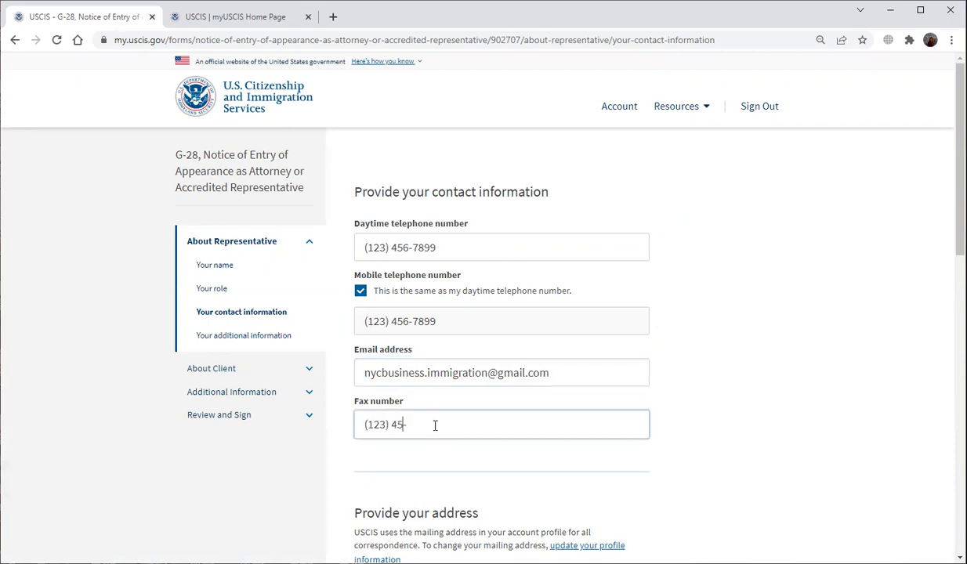
Set the representative's address country to United States.
scroll(432, 408, down, 3)
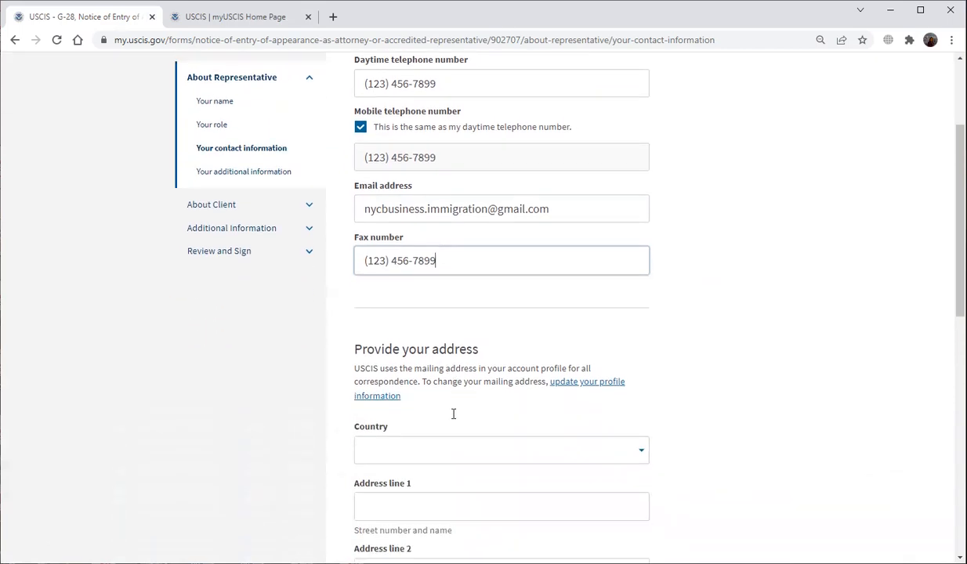
scroll(452, 413, down, 2)
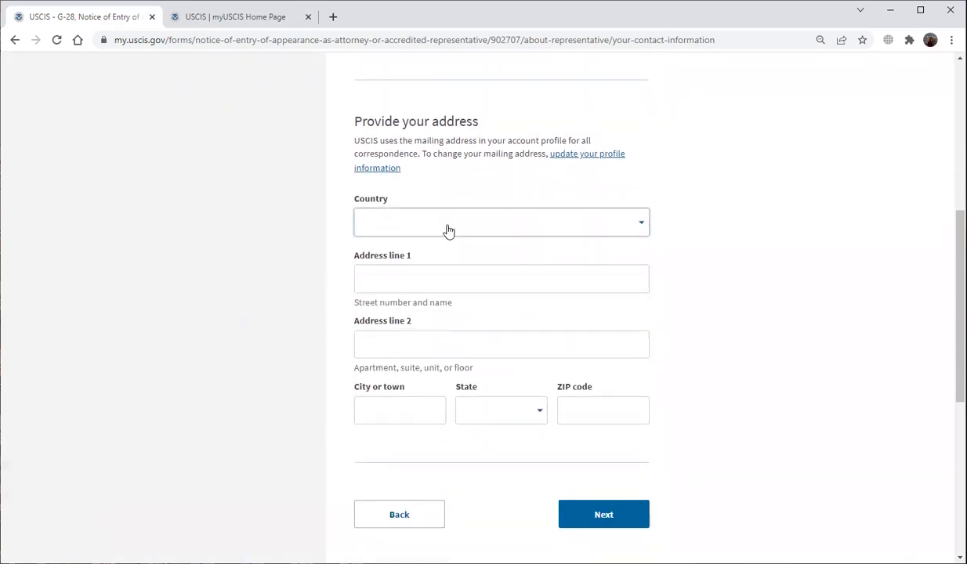
click(445, 227)
scroll(454, 291, down, 15)
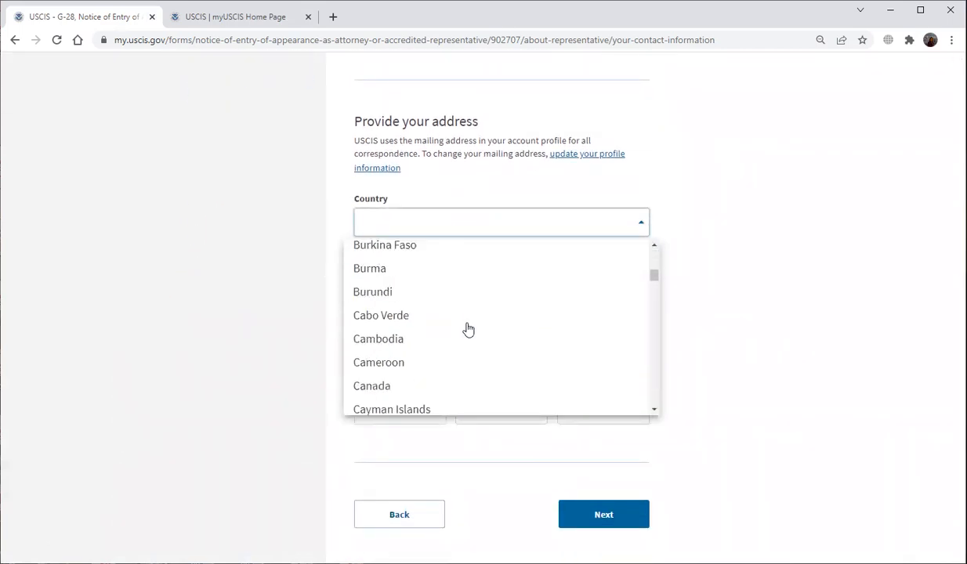
scroll(475, 320, down, 12)
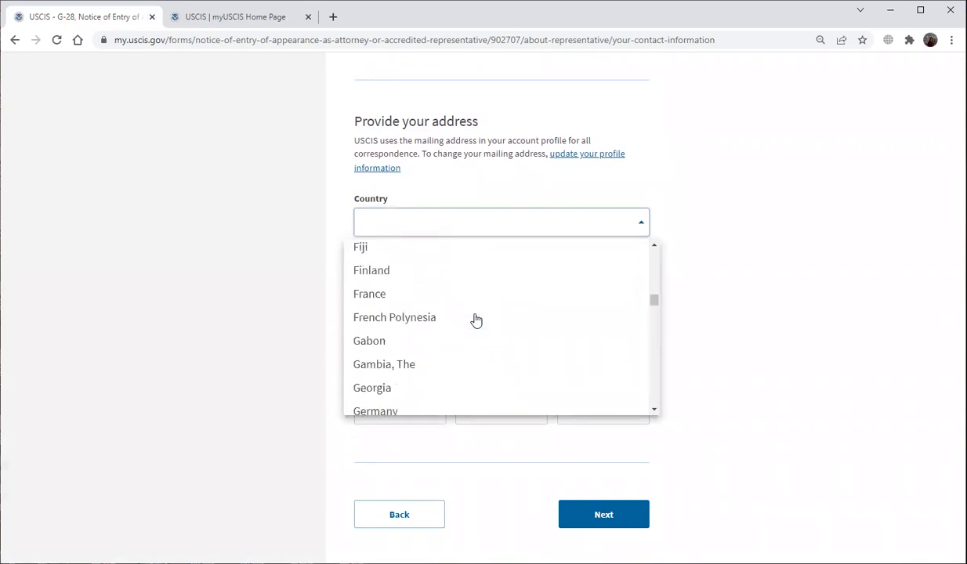
scroll(475, 320, down, 1)
scroll(475, 319, down, 8)
scroll(476, 320, down, 10)
scroll(476, 319, down, 12)
scroll(475, 320, down, 10)
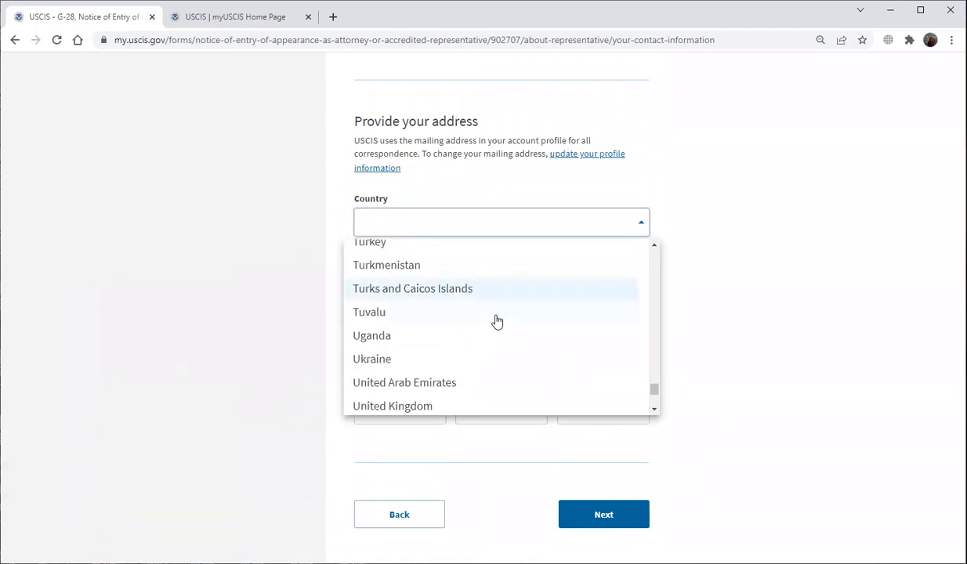
scroll(496, 321, down, 3)
scroll(488, 324, down, 2)
scroll(486, 329, up, 2)
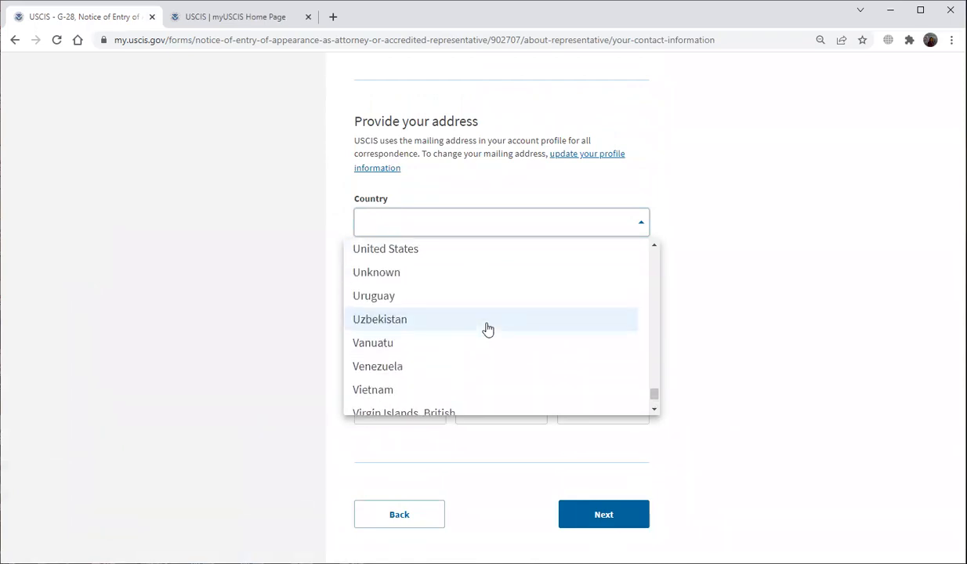
click(432, 251)
Fill in the office street address, city New York, state NEW YORK and ZIP code, then continue.
click(412, 280)
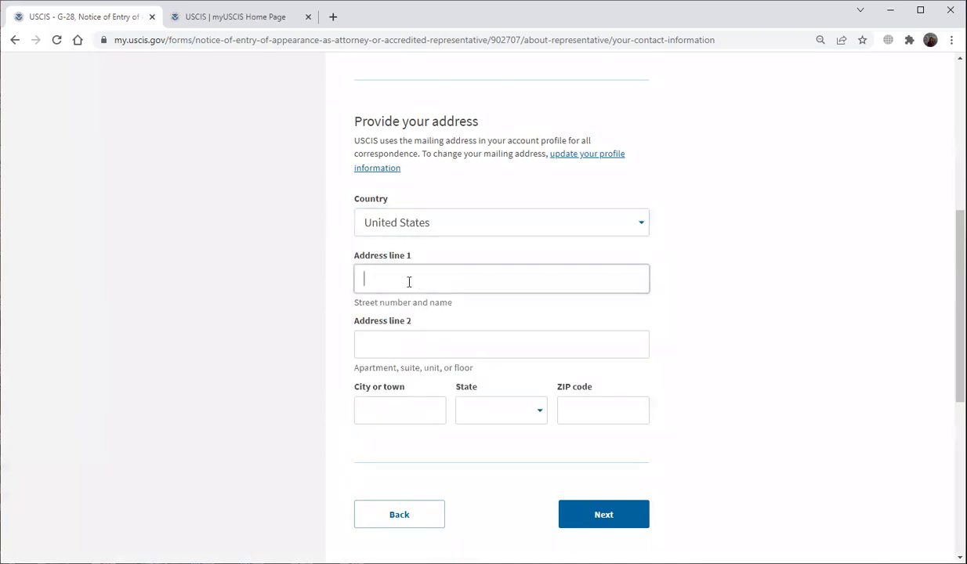
text(11 Broadway)
key(Tab)
text(Sui)
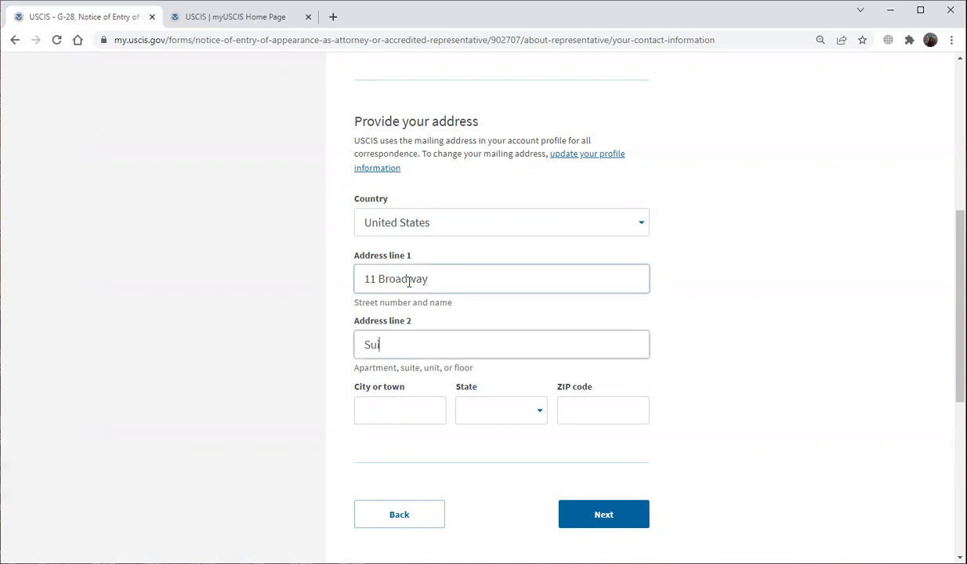
key(Tab)
text(New York)
click(483, 411)
scroll(486, 458, down, 6)
scroll(487, 461, down, 8)
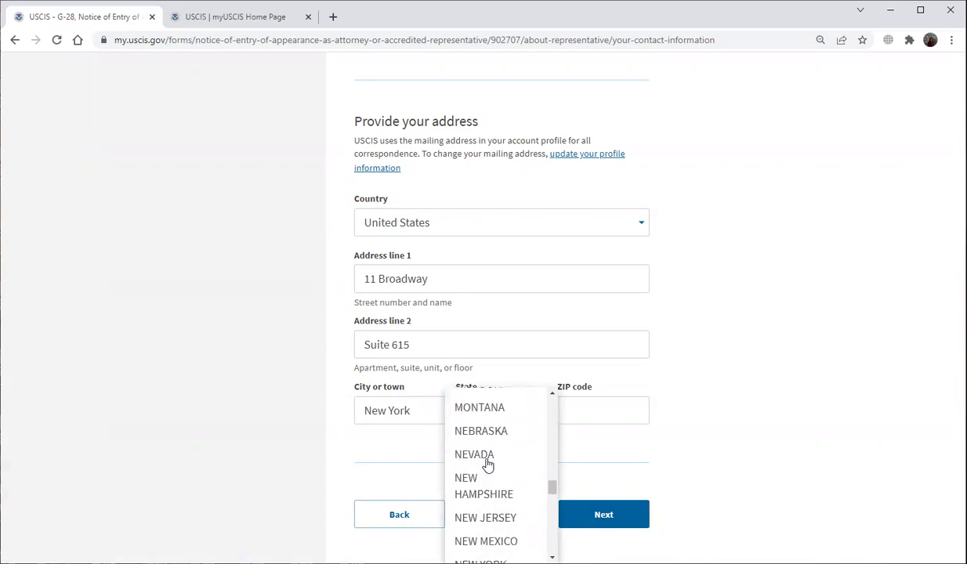
scroll(486, 464, down, 2)
click(465, 508)
click(599, 416)
text(10004)
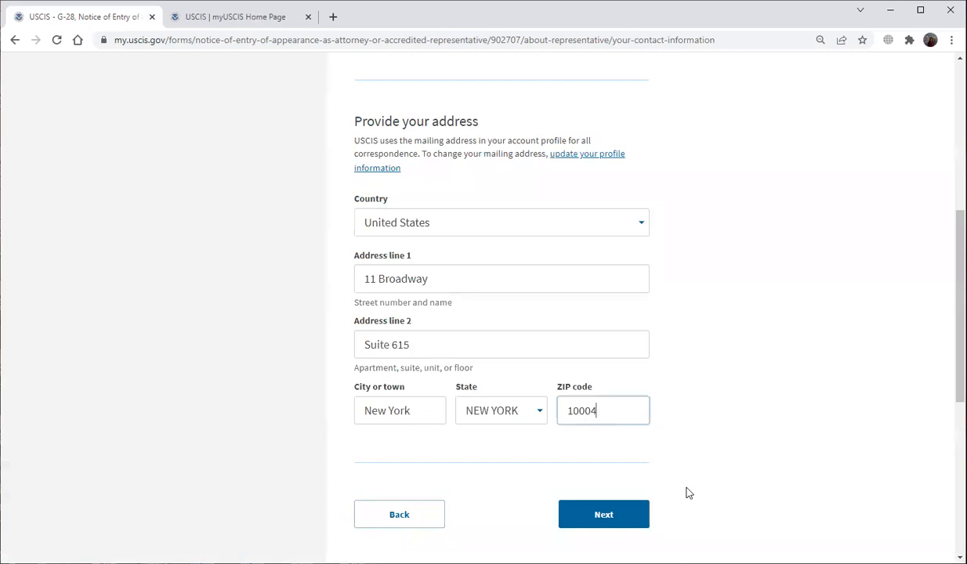
click(604, 520)
Answer No to supervising a law student and enter the client's given and family name.
scroll(662, 388, down, 2)
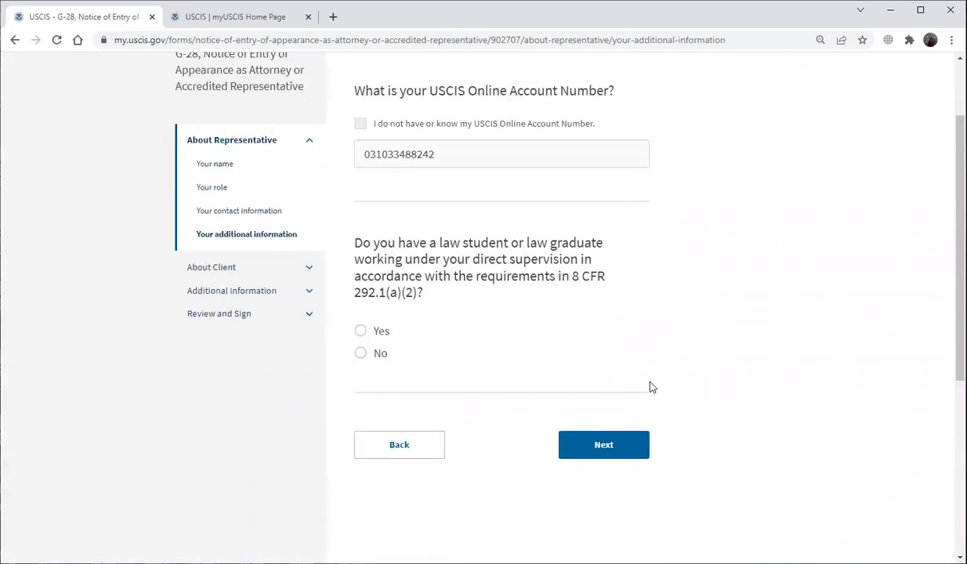
click(367, 324)
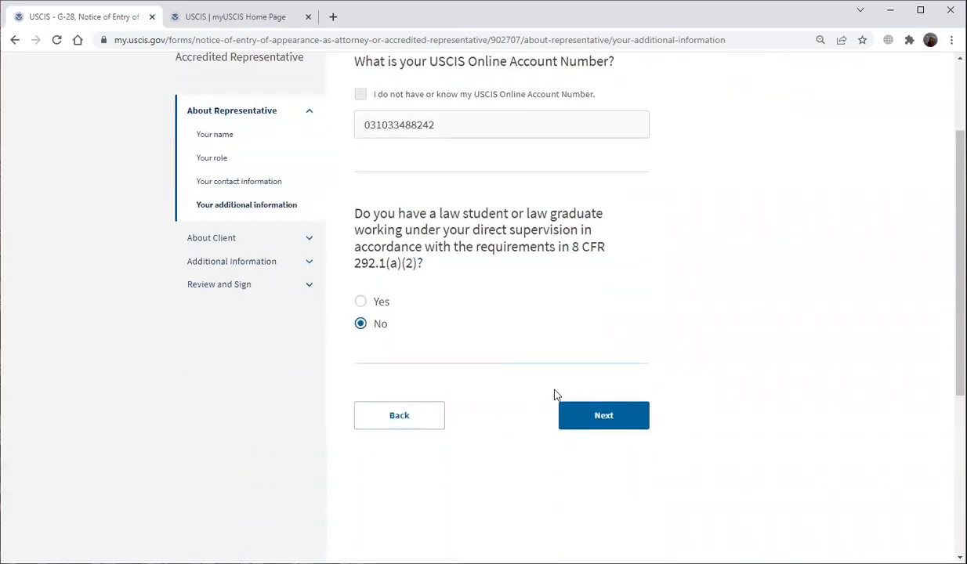
click(607, 414)
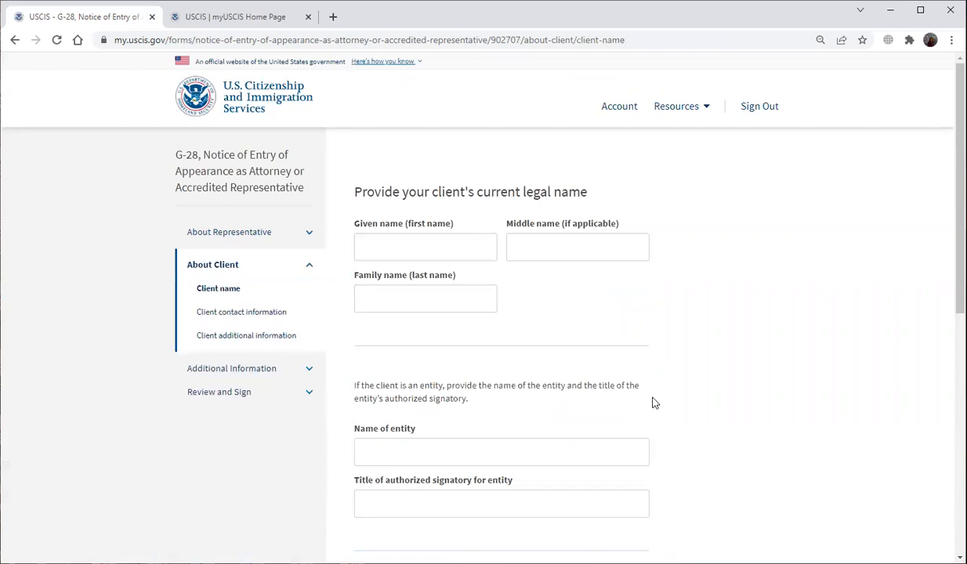
click(475, 253)
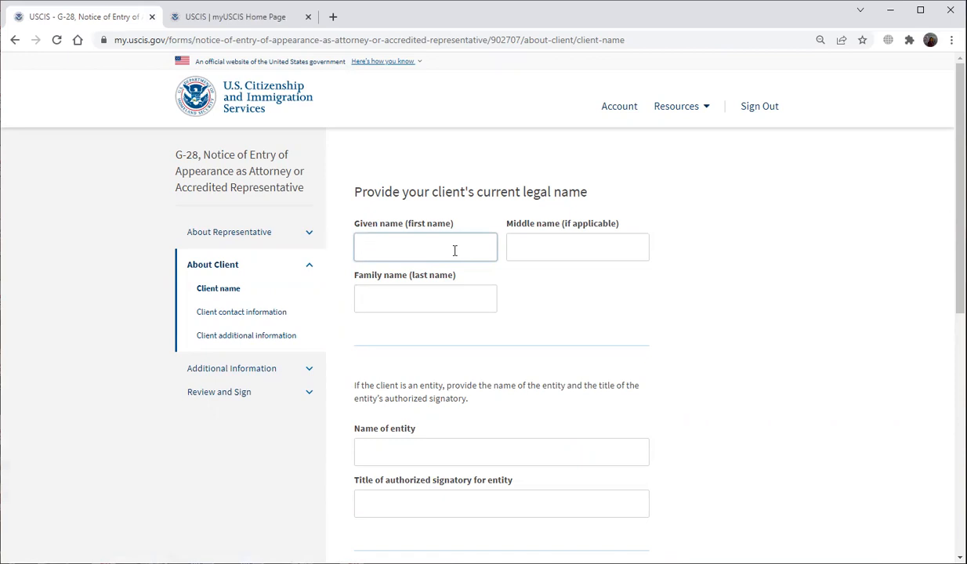
text(ne)
key(Tab)
key(Tab)
text(Doe)
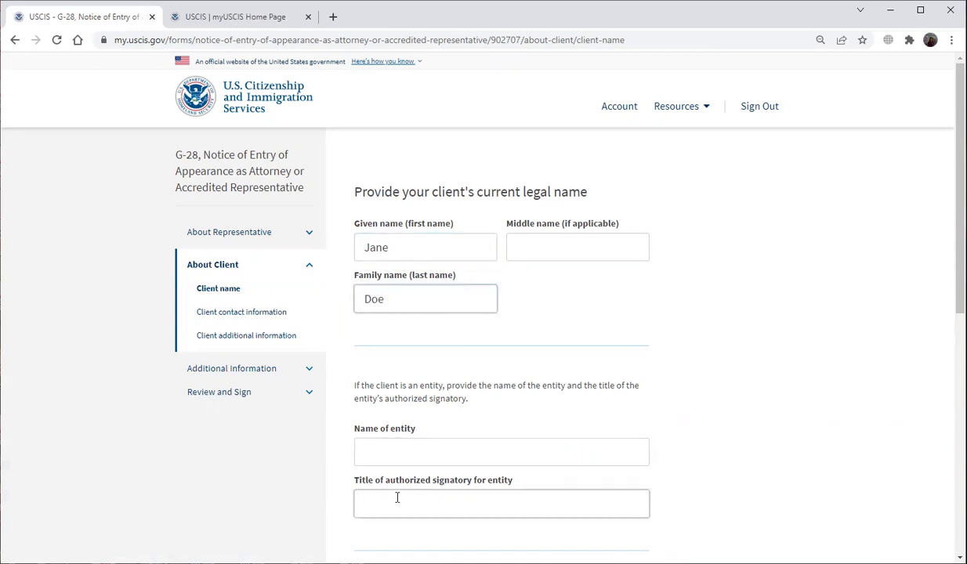
Enter entity name Sample Company and signatory title HR Director, then continue.
click(415, 449)
text(Sam)
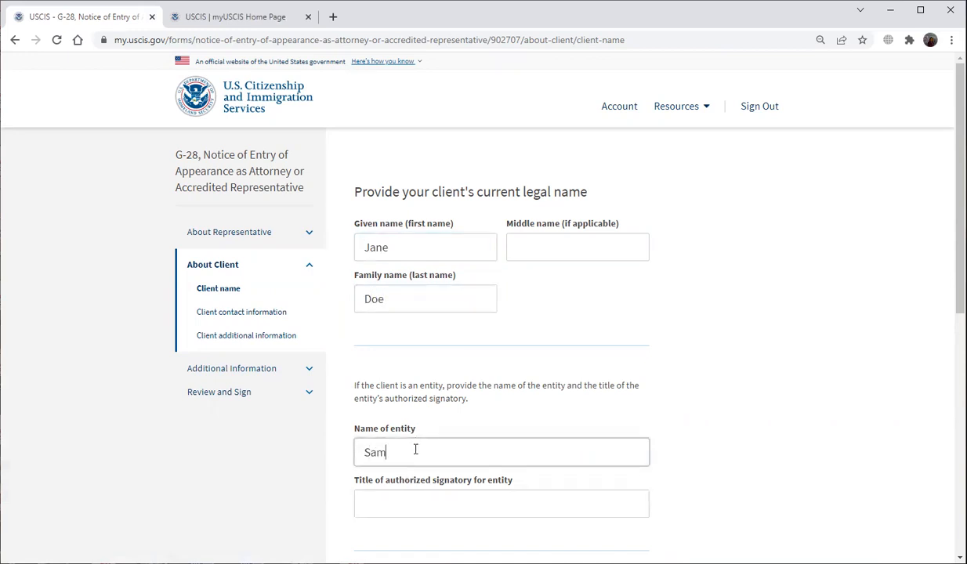
text(ple Company)
scroll(443, 506, down, 1)
click(436, 443)
text(HR Director)
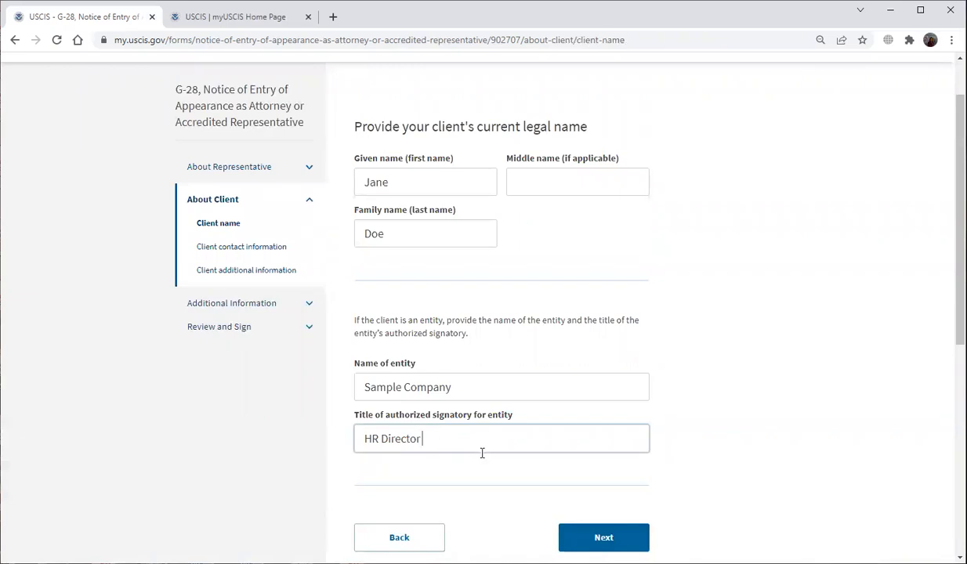
scroll(481, 453, down, 2)
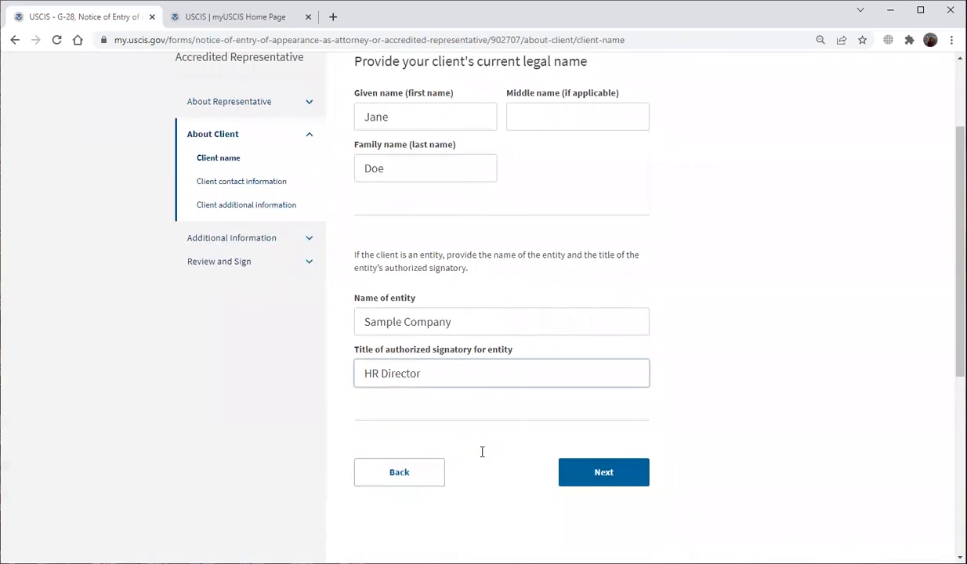
click(601, 475)
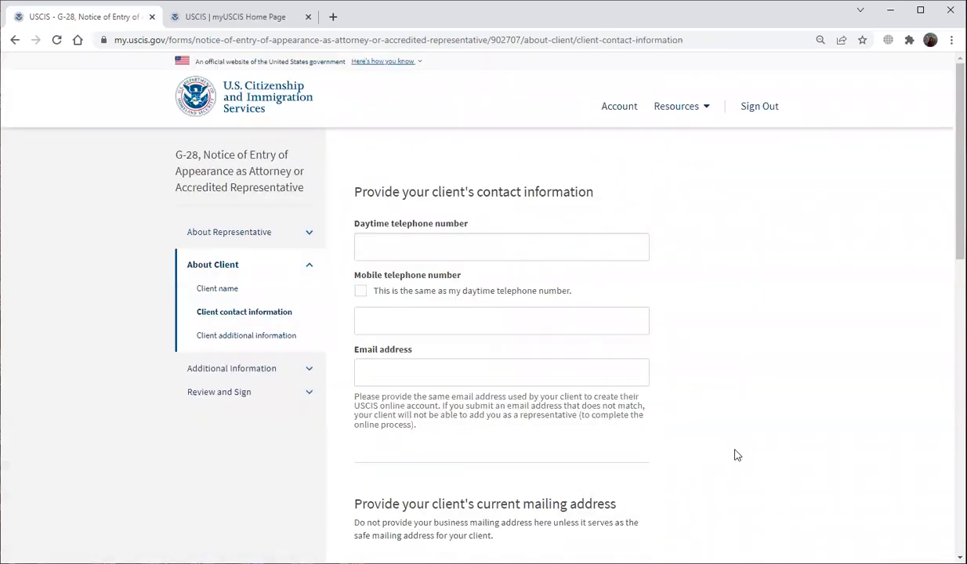
Enter the client's daytime phone, matching mobile number and e-mail address.
click(492, 250)
text(12345)
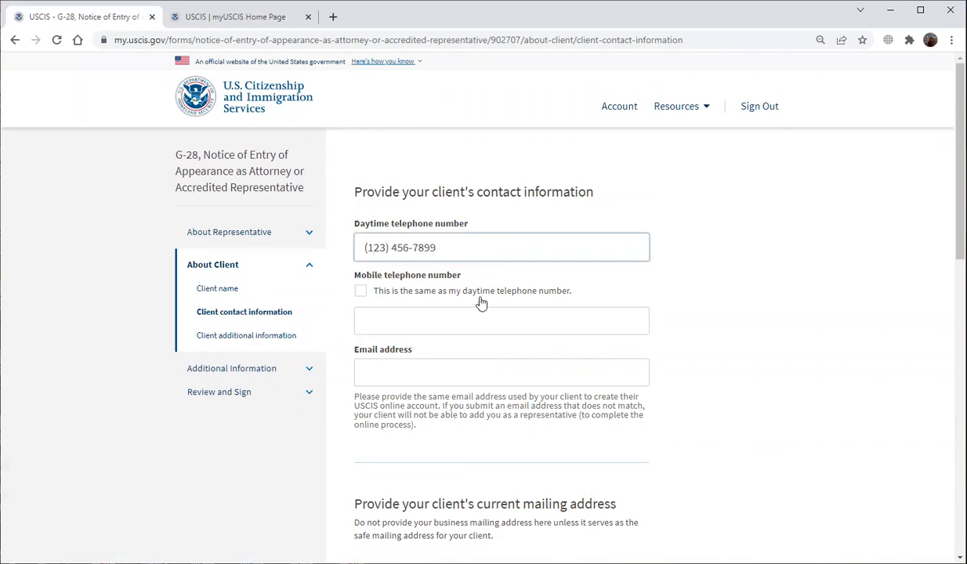
click(357, 295)
click(396, 371)
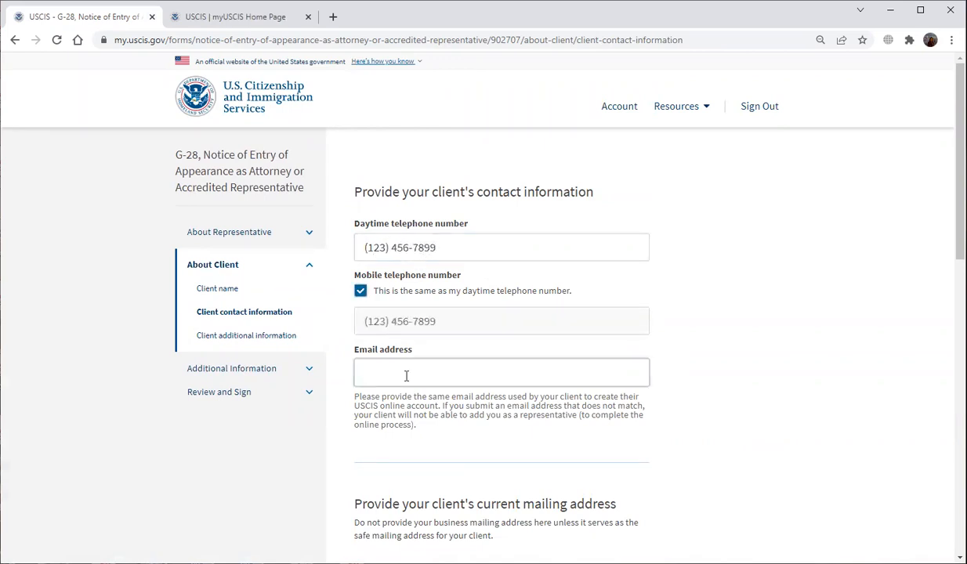
Set the client's mailing address country to United States.
scroll(305, 453, down, 3)
click(451, 343)
scroll(468, 404, down, 10)
scroll(474, 415, down, 13)
scroll(479, 433, down, 7)
scroll(479, 433, down, 6)
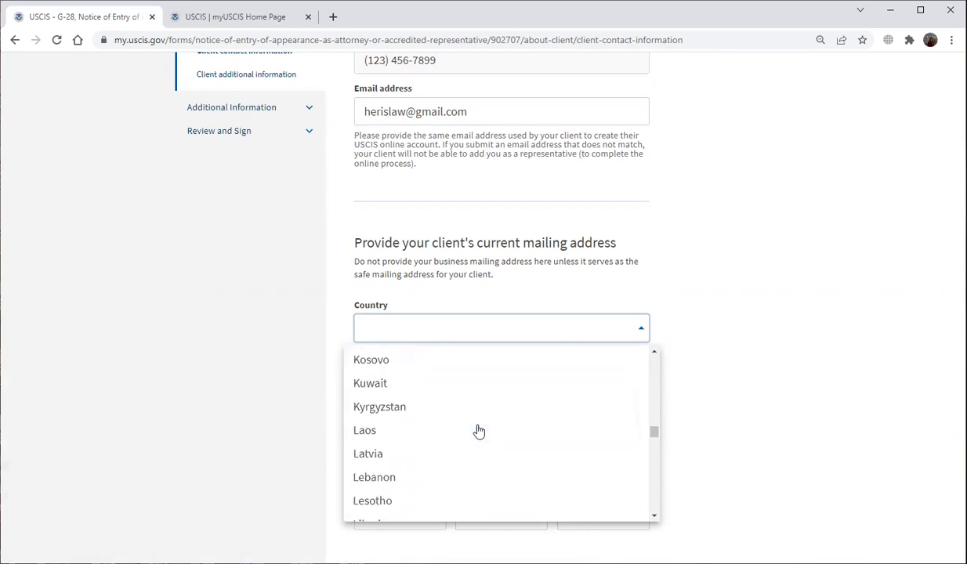
scroll(479, 430, down, 2)
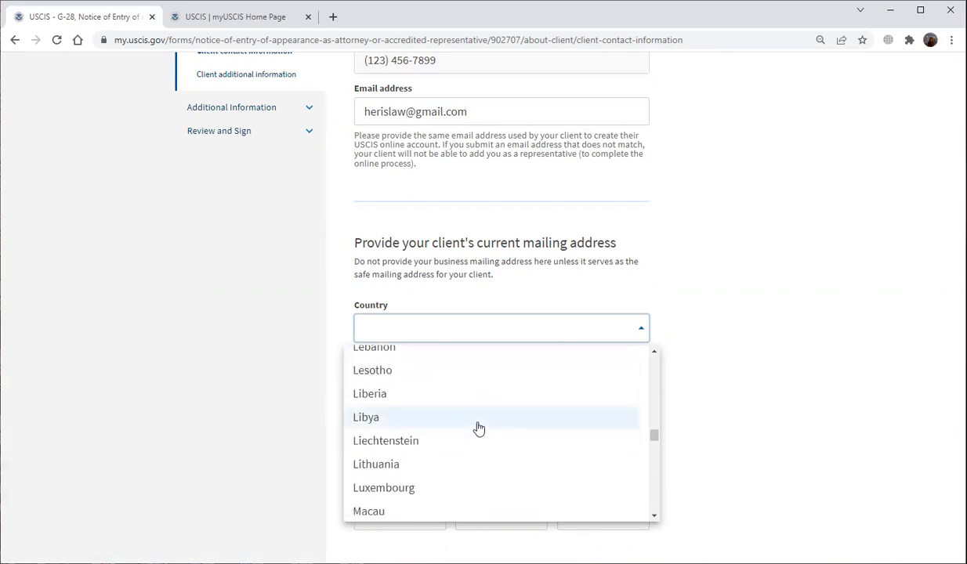
scroll(479, 430, down, 8)
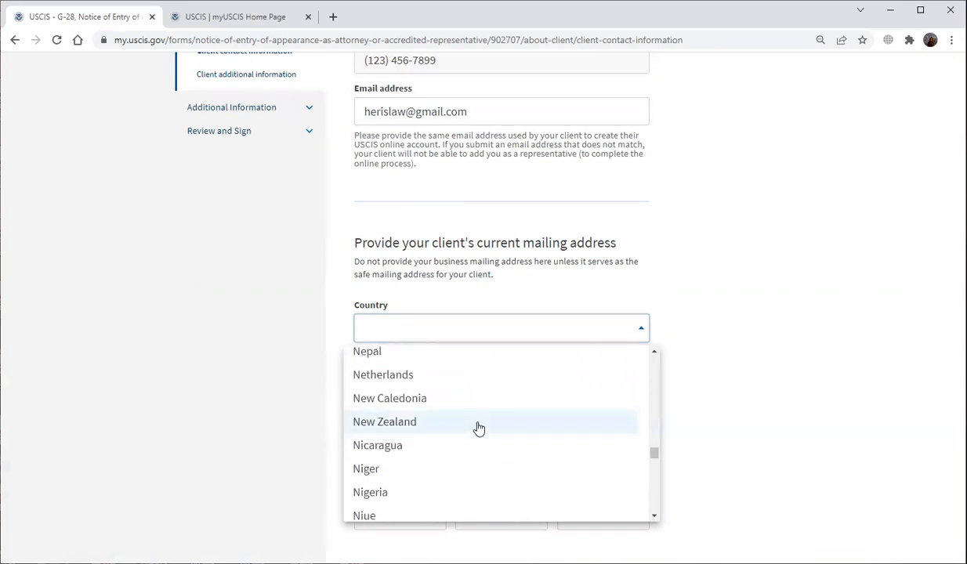
scroll(479, 430, down, 5)
scroll(479, 430, up, 5)
scroll(478, 429, down, 12)
scroll(478, 429, down, 6)
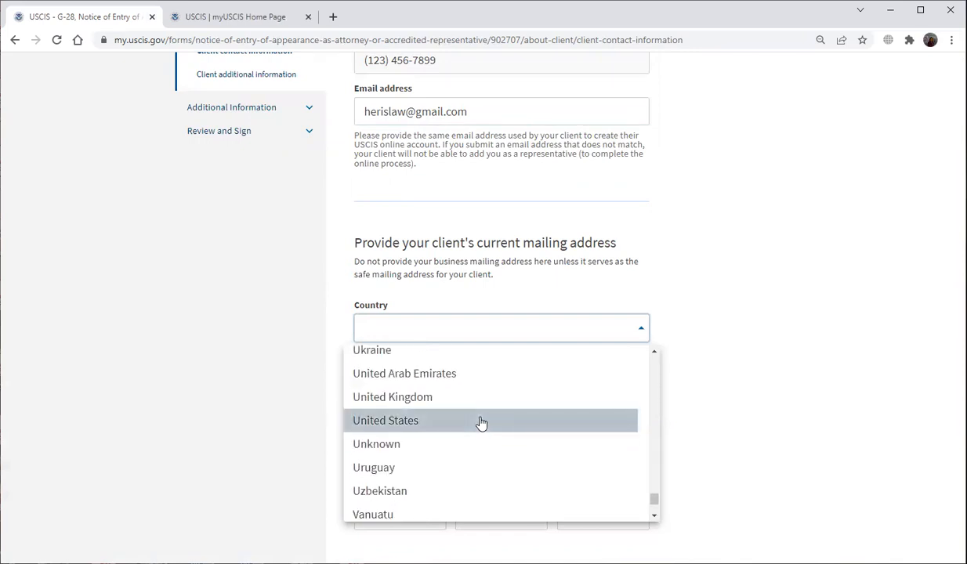
click(481, 422)
Fill in the client's street address, city New York, state NEW YORK and ZIP code, then continue.
click(451, 380)
text(Main Street)
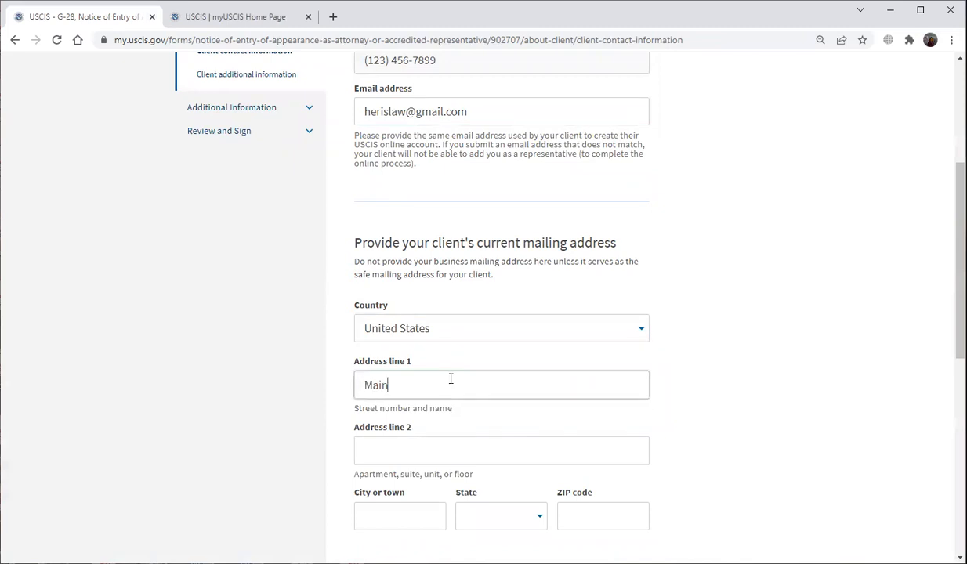
key(Tab)
text(No. 1)
click(431, 510)
text(New York)
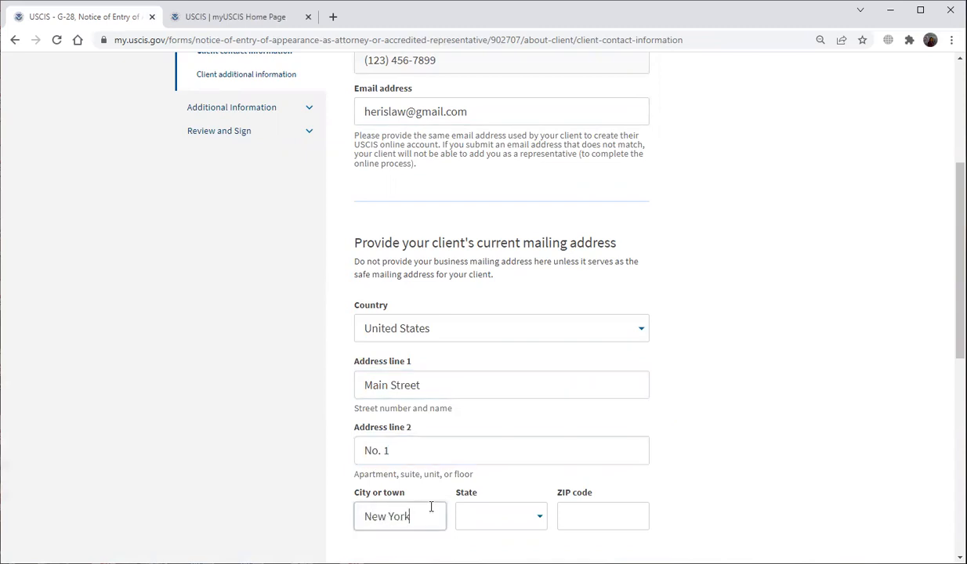
click(465, 523)
scroll(468, 525, down, 10)
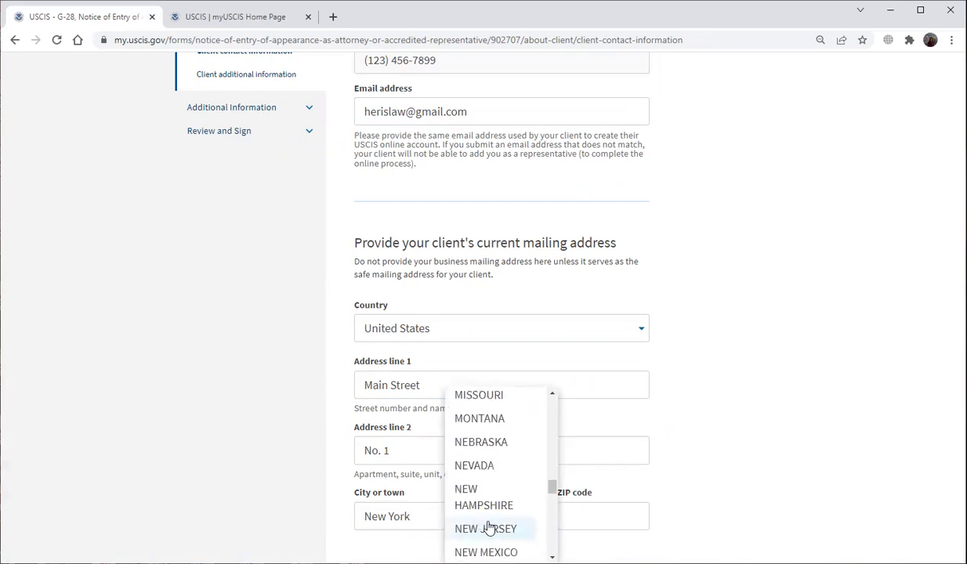
scroll(473, 525, down, 1)
click(487, 513)
click(615, 515)
text(10004)
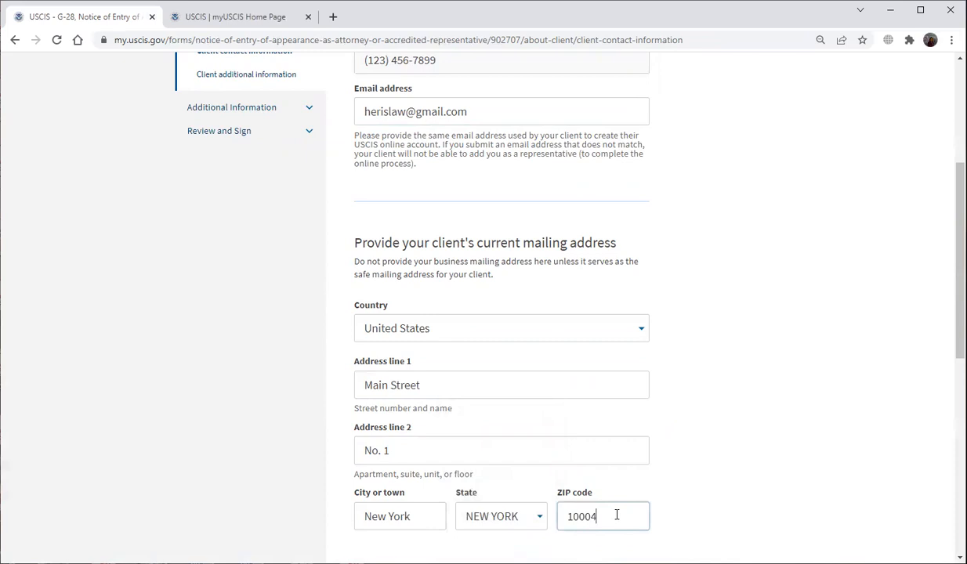
scroll(705, 518, down, 3)
click(625, 421)
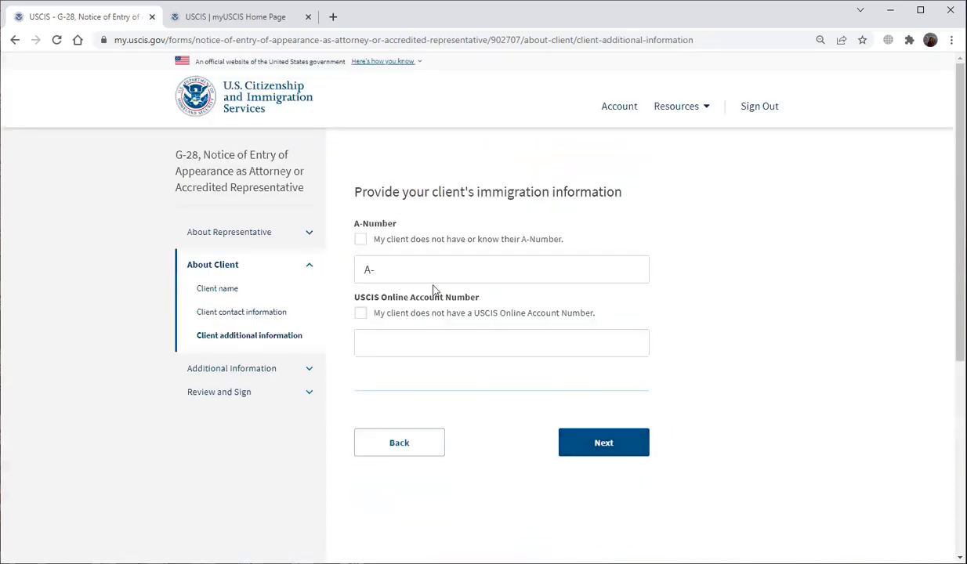
Mark that the client has no A-Number and no USCIS Online Account Number, skipping additional information.
click(360, 241)
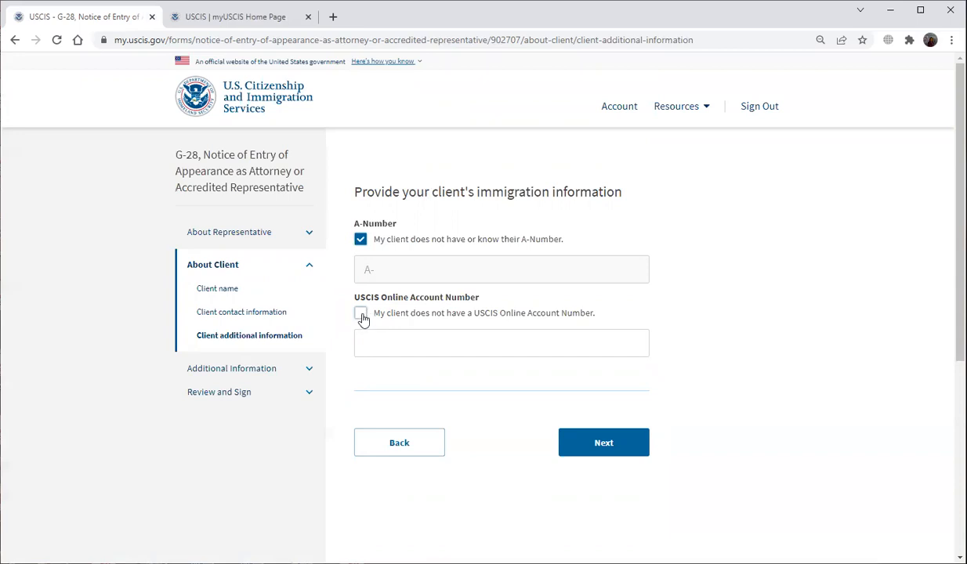
click(360, 315)
click(600, 443)
scroll(681, 430, down, 3)
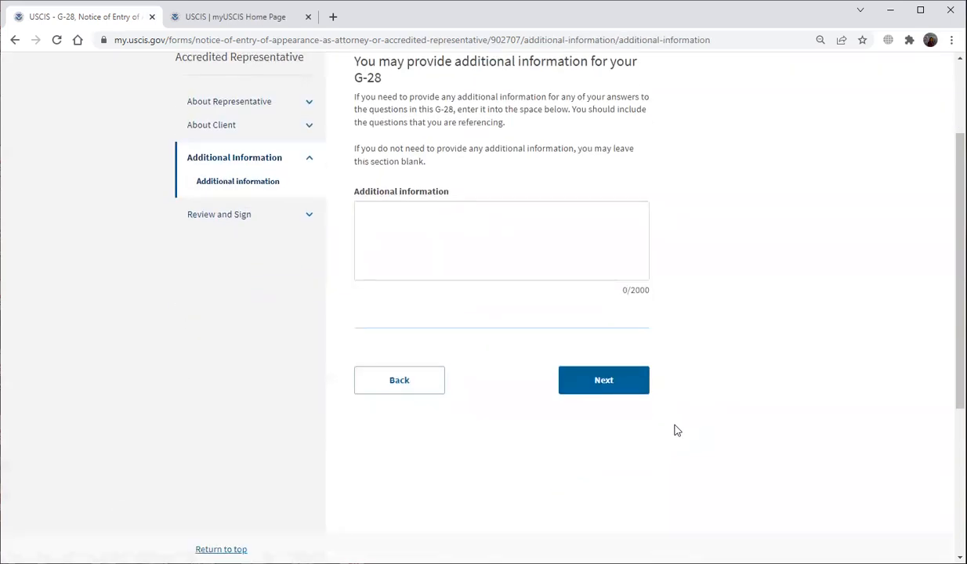
click(604, 387)
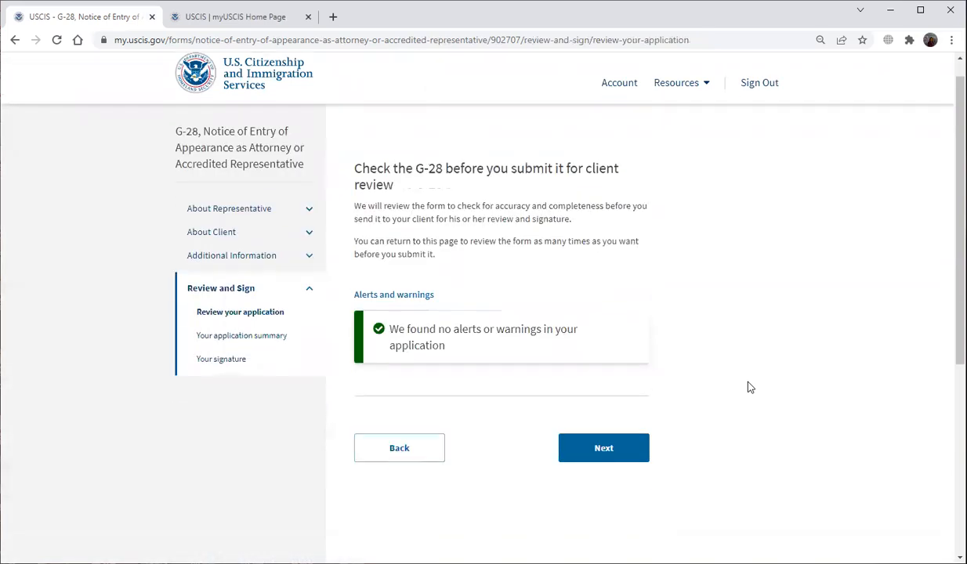
Review the G-28 application summary through to the signature page.
click(638, 406)
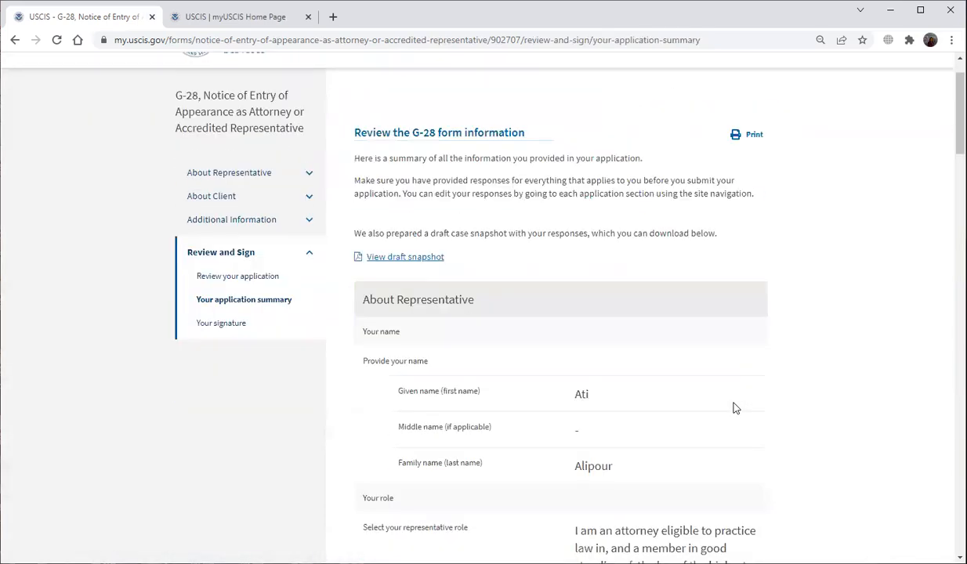
scroll(734, 406, down, 3)
scroll(733, 407, down, 10)
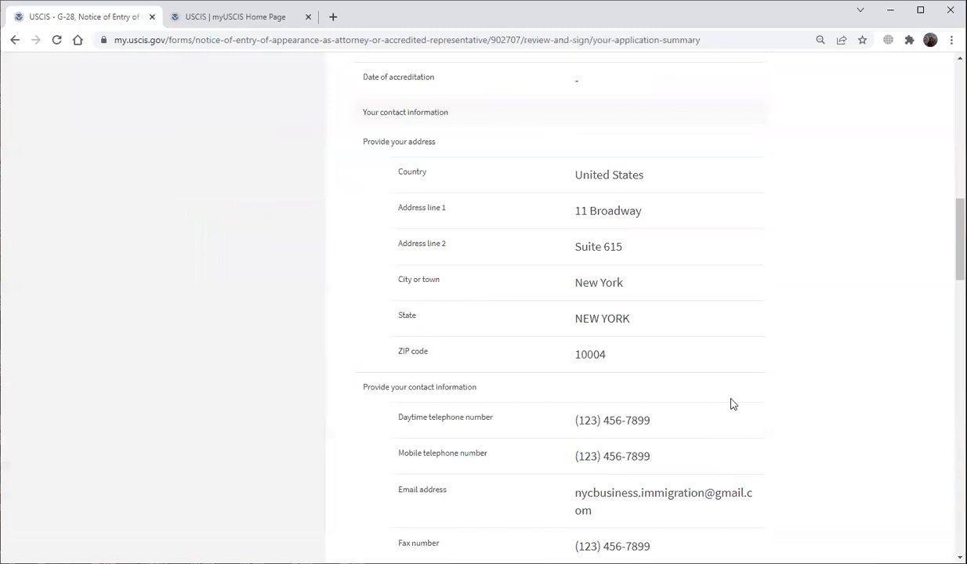
scroll(734, 407, down, 15)
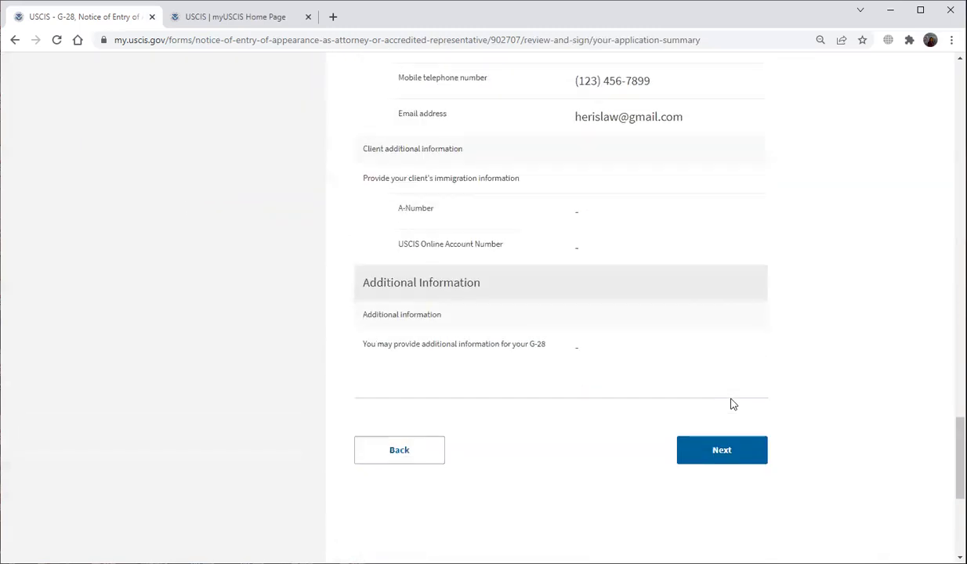
click(721, 384)
Agree to the representative's statement, type the representative's signature and submit the G-28.
scroll(558, 404, down, 3)
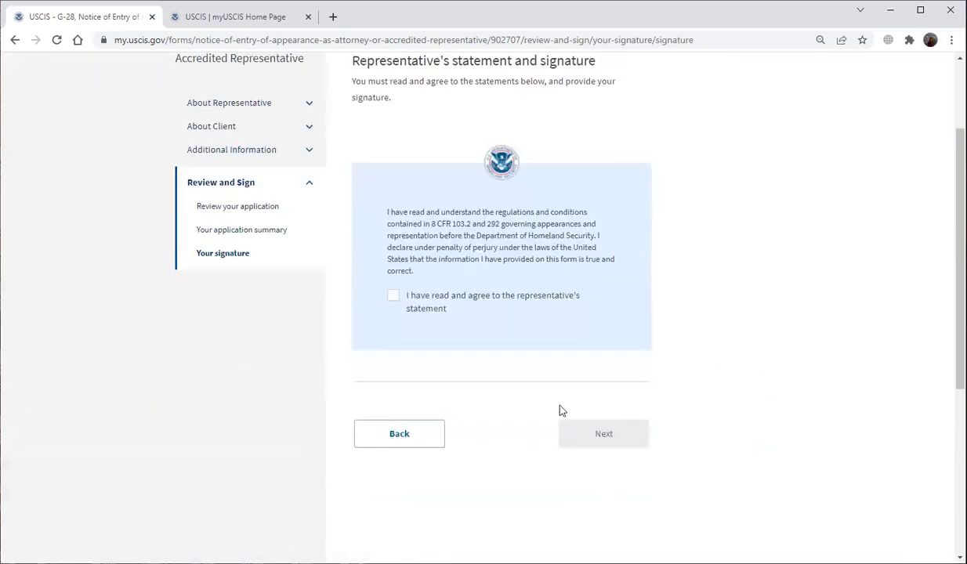
click(393, 229)
click(495, 303)
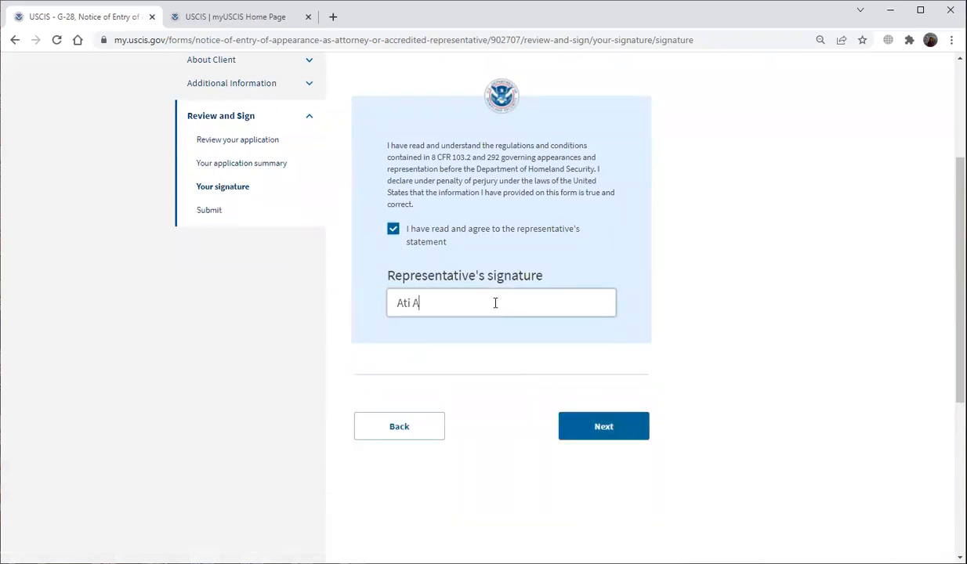
click(570, 423)
click(445, 399)
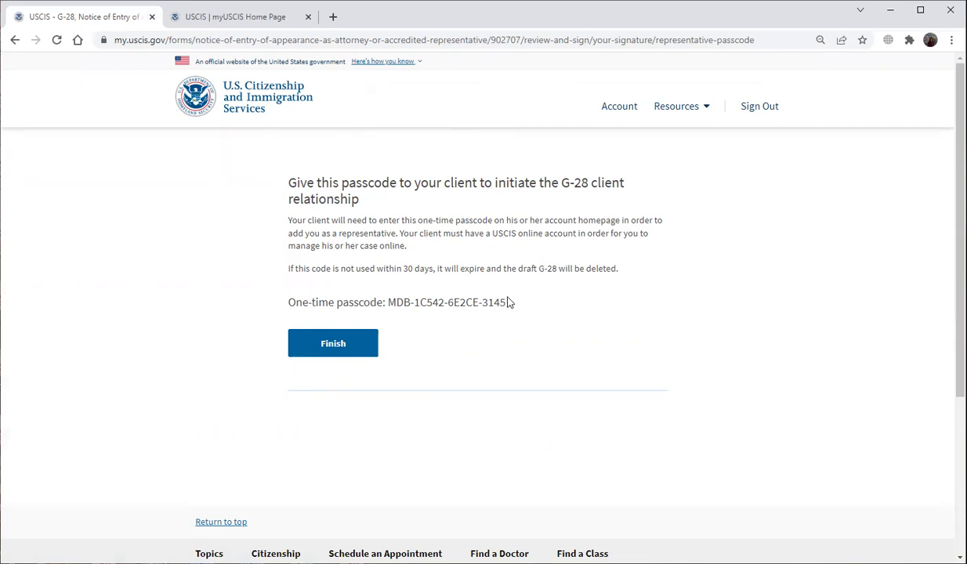
Select the one-time client passcode text and finish the G-28.
drag(507, 304, 290, 304)
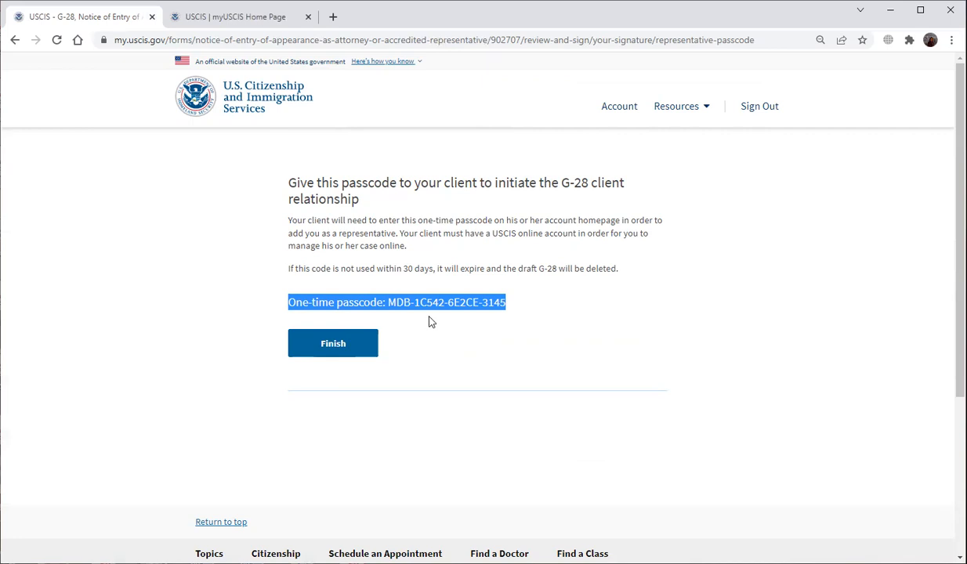
click(345, 344)
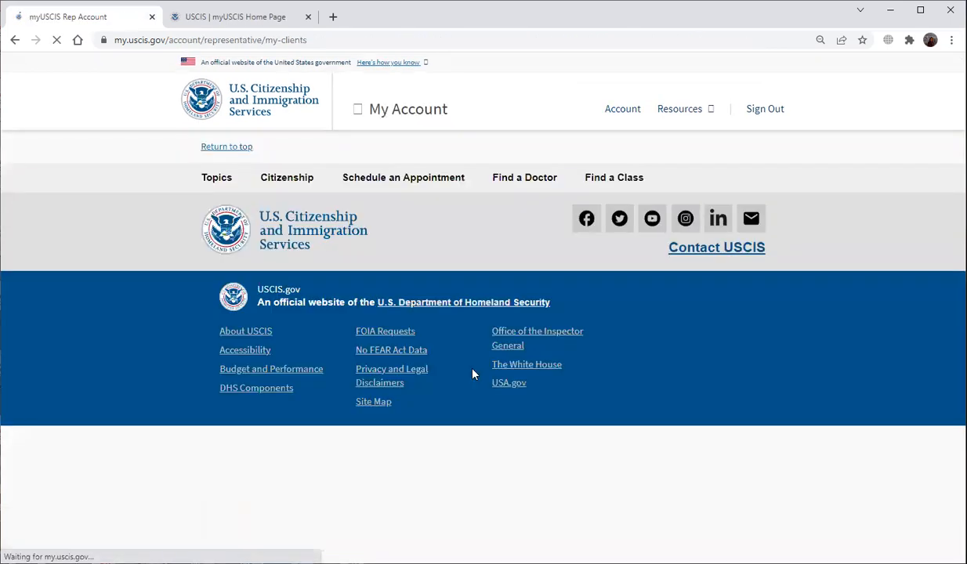
Open all cases for Sample Company and scroll through the H-1B Registration case details.
scroll(470, 462, down, 2)
scroll(468, 463, down, 2)
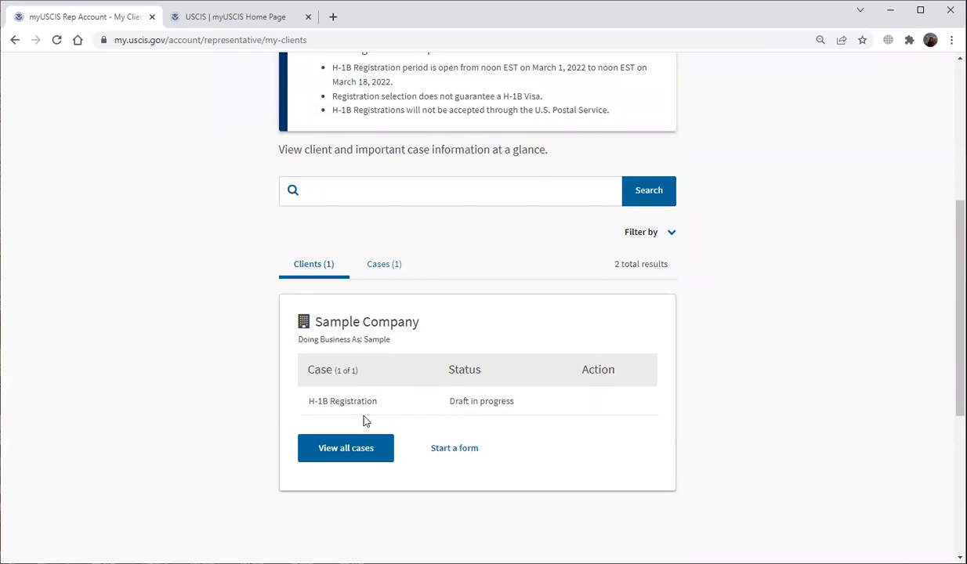
click(365, 449)
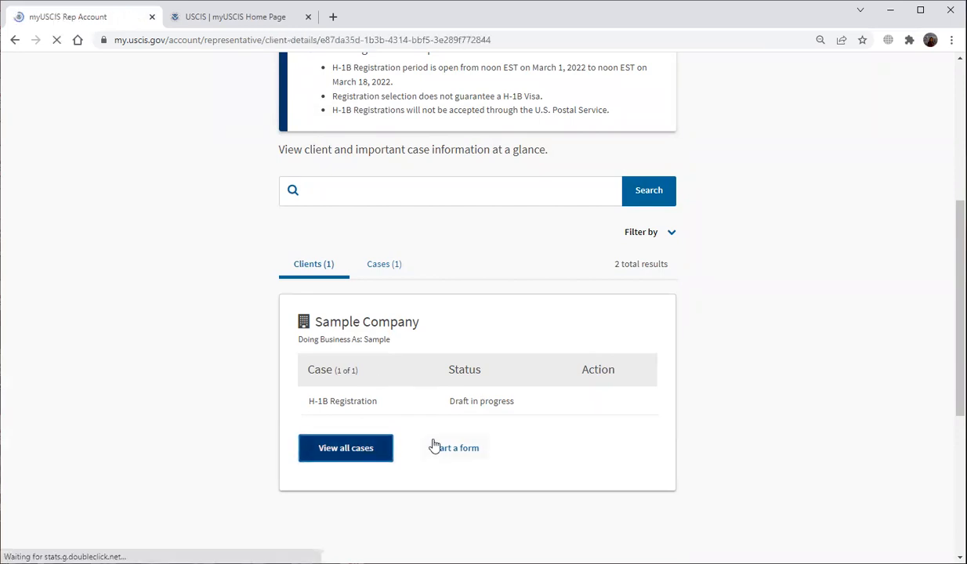
scroll(492, 426, down, 3)
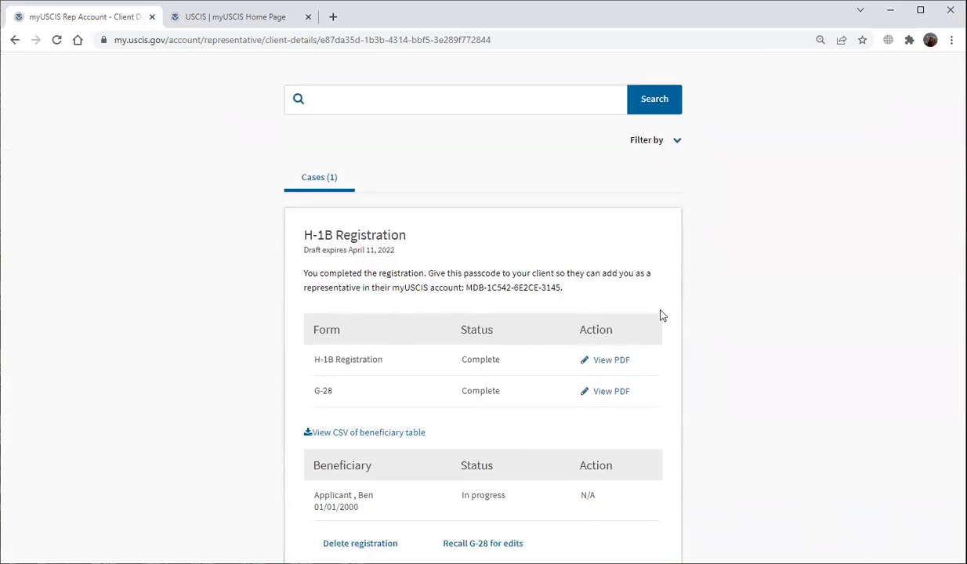
scroll(518, 338, down, 1)
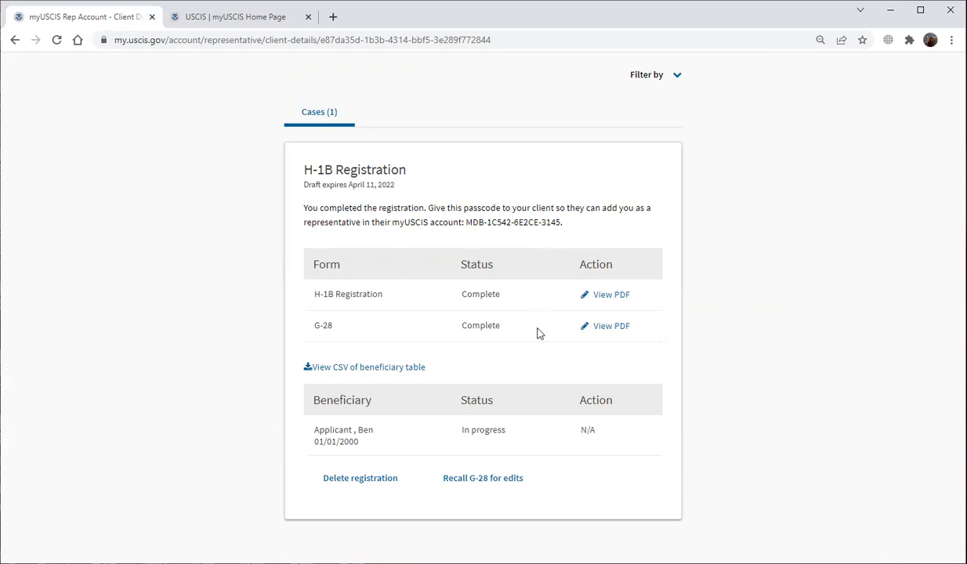
scroll(538, 333, down, 2)
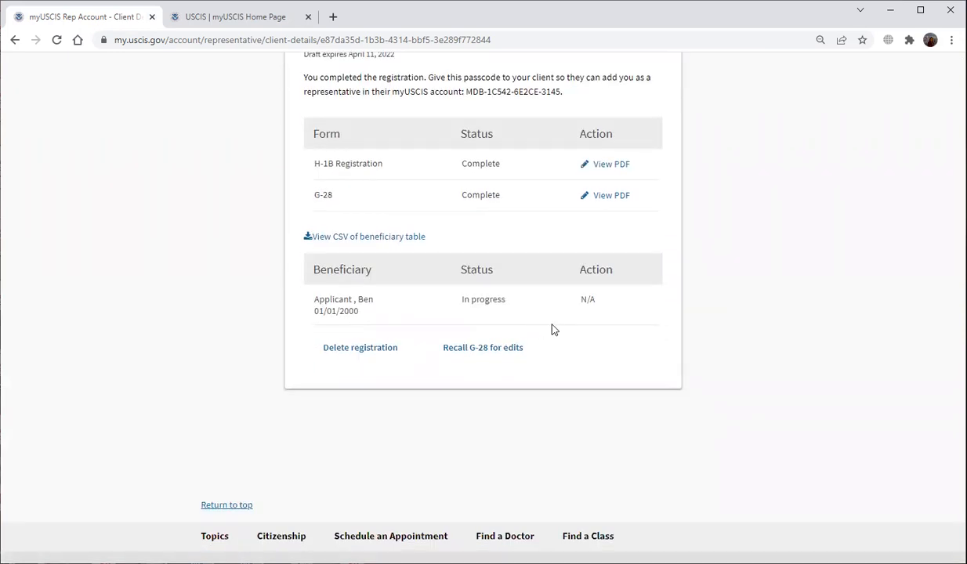